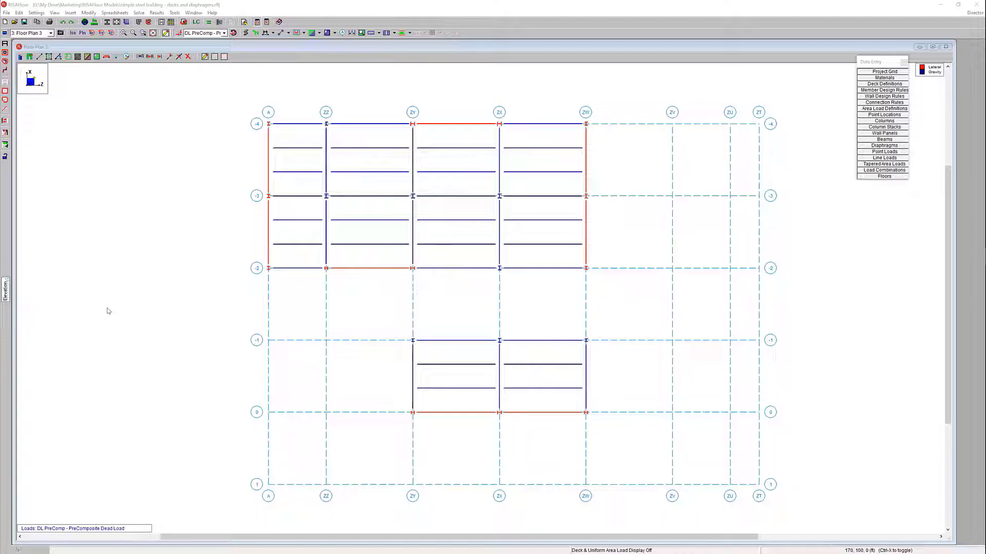
- Switch RISAFloor to the Full Model 3-D view and orbit it to inspect all three framed levels
left_click(410, 205)
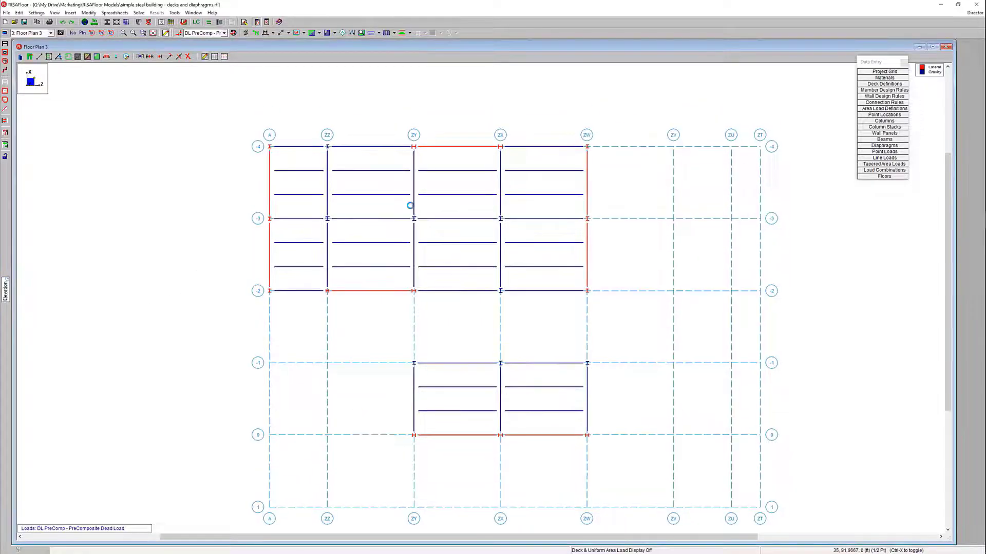
left_click(28, 32)
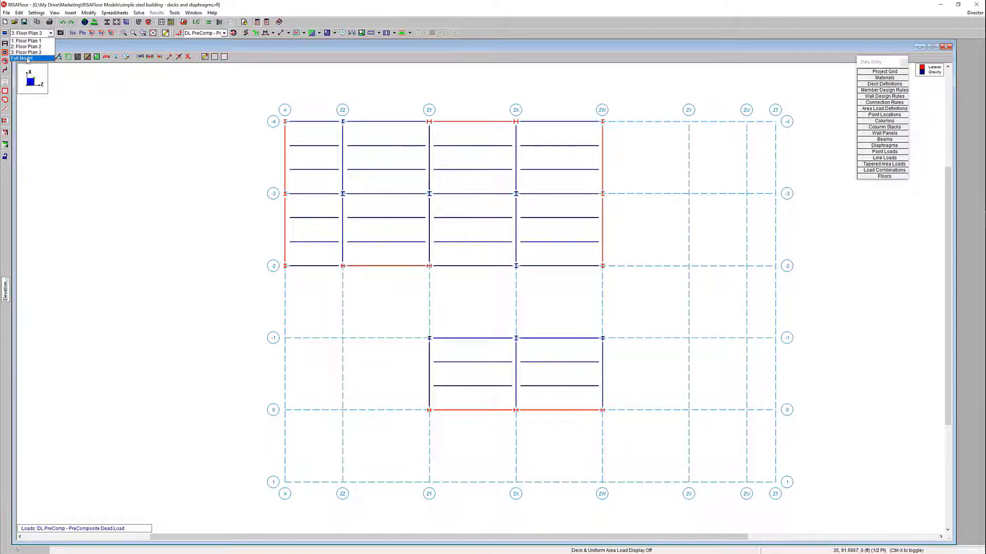
left_click(28, 59)
middle_click_drag(492, 200, 511, 144, "shift")
middle_click_drag(458, 202, 502, 173, "shift")
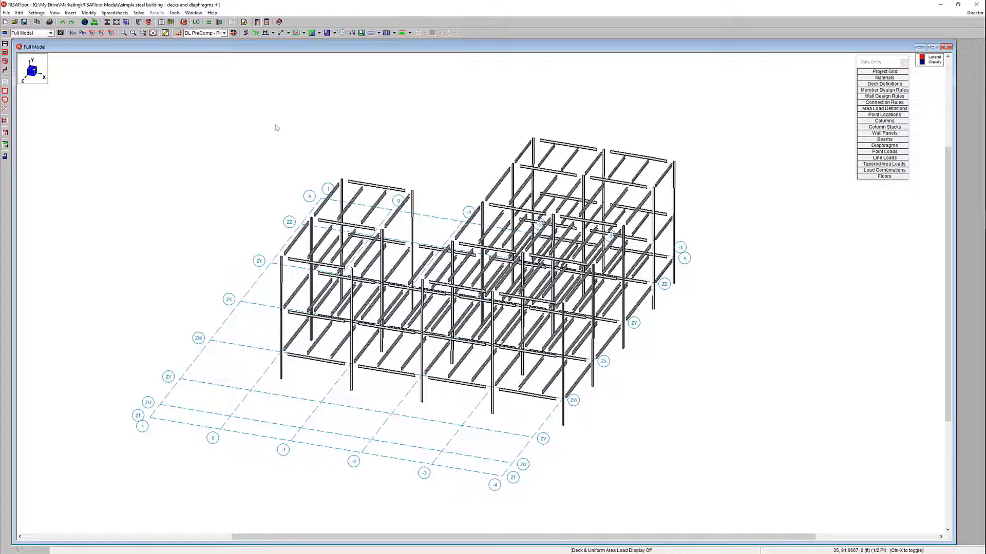
left_click(48, 34)
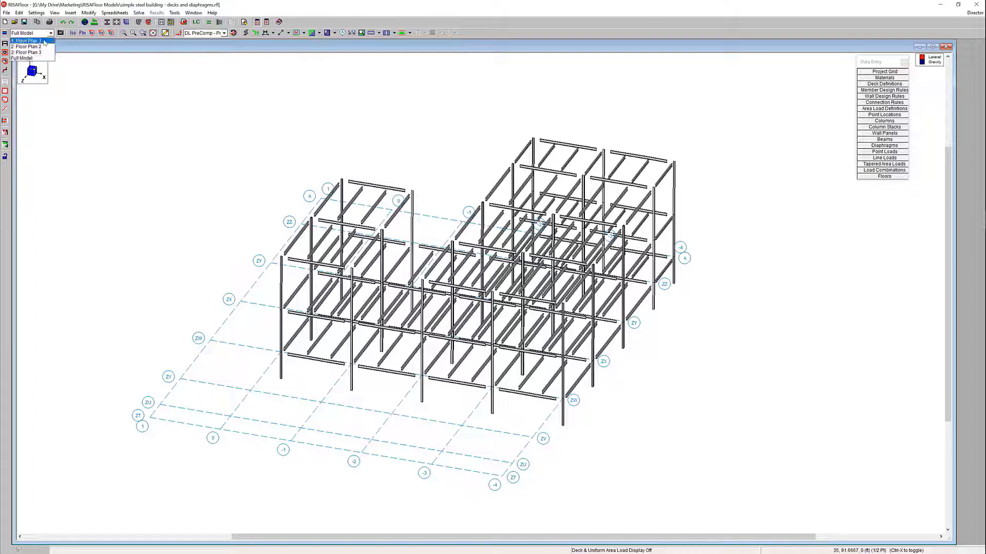
- Return to Floor Plan 1 and bring up the Create Diaphragm Edge dialog from the Graphic Editing toolbar
left_click(27, 41)
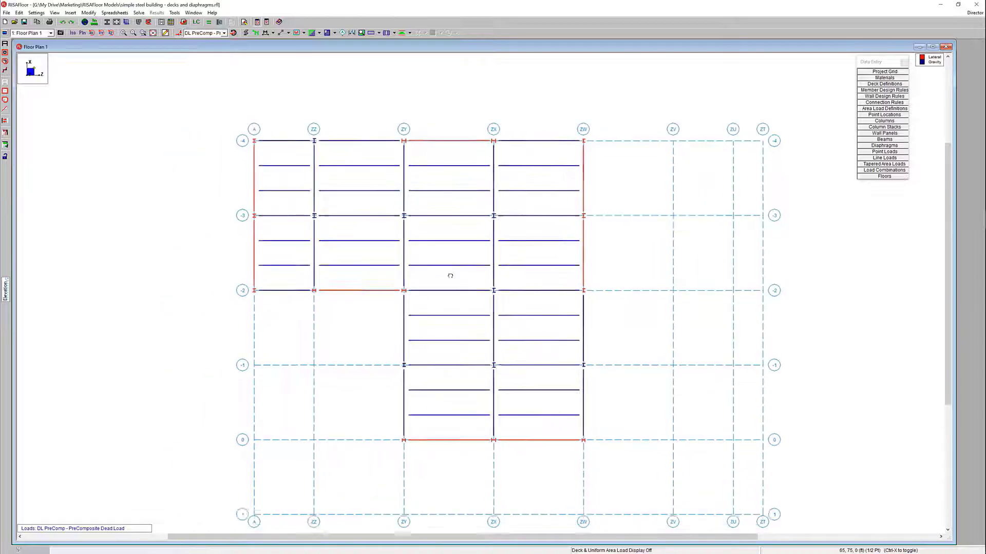
middle_click_drag(442, 253, 475, 233)
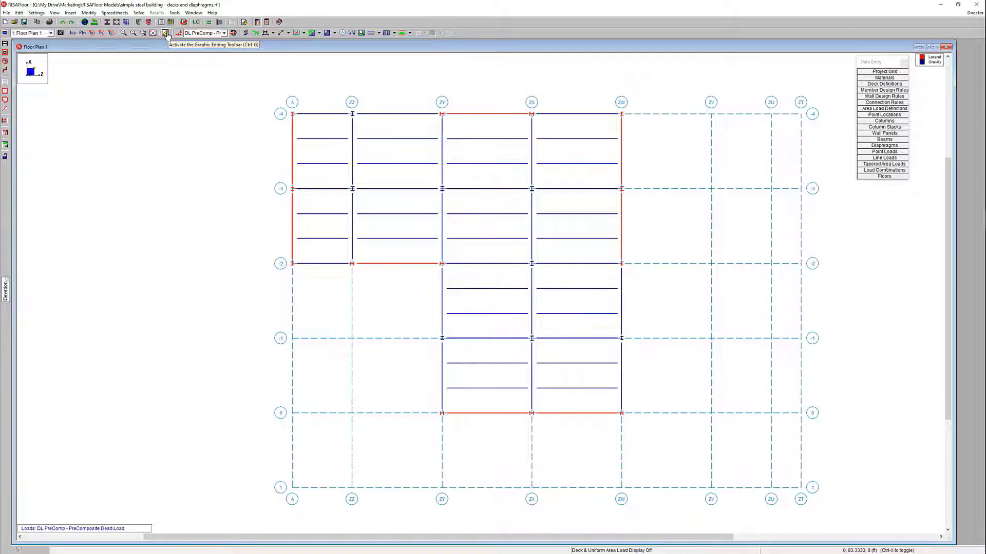
left_click(166, 34)
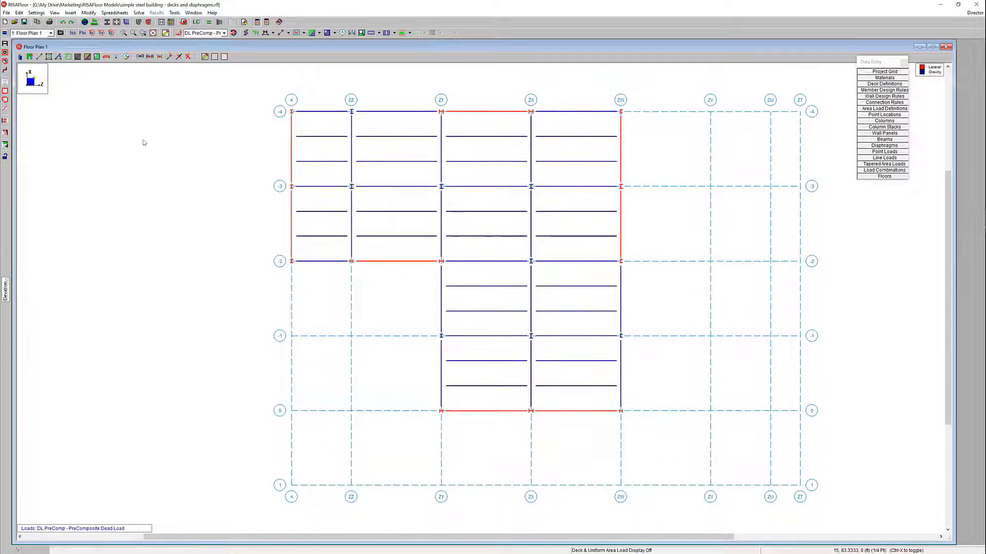
left_click(70, 61)
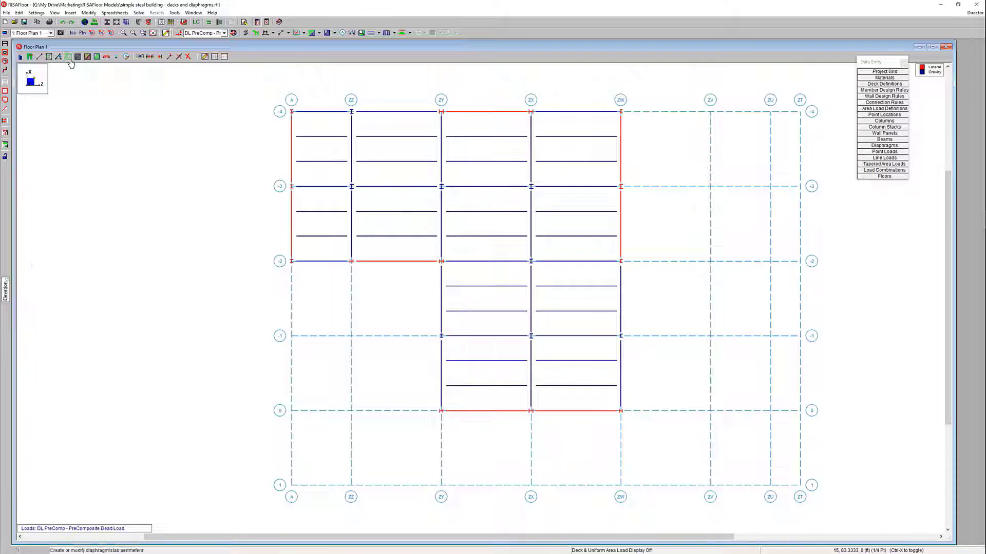
left_click_drag(142, 65, 207, 145)
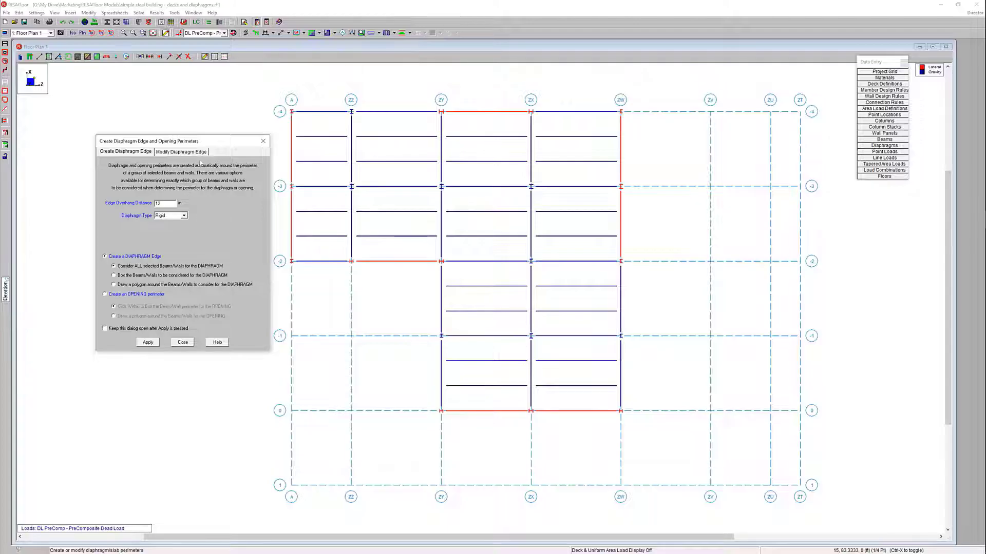
- Apply a Rigid diaphragm with 12 in overhang around all selected Floor Plan 1 beams
left_click_drag(225, 145, 216, 109)
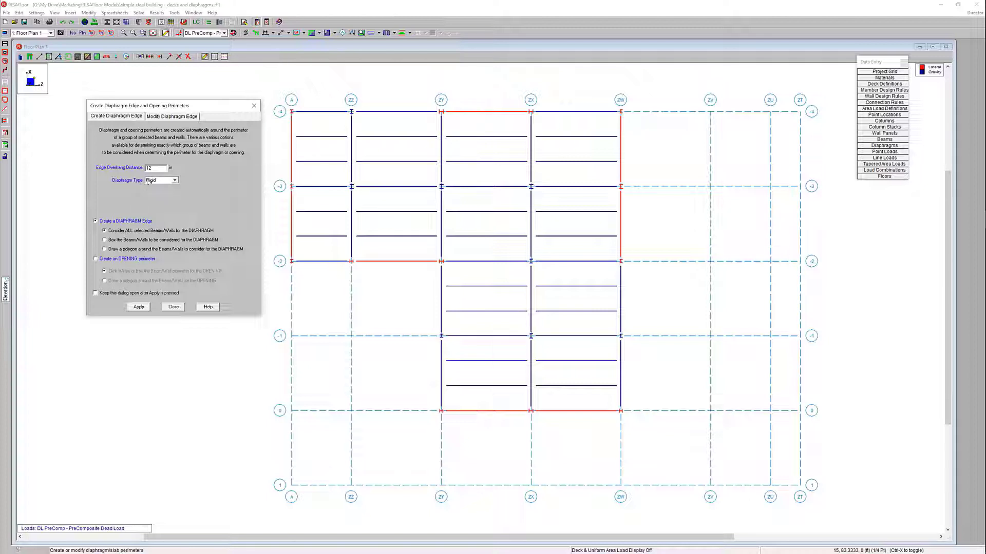
left_click(175, 181)
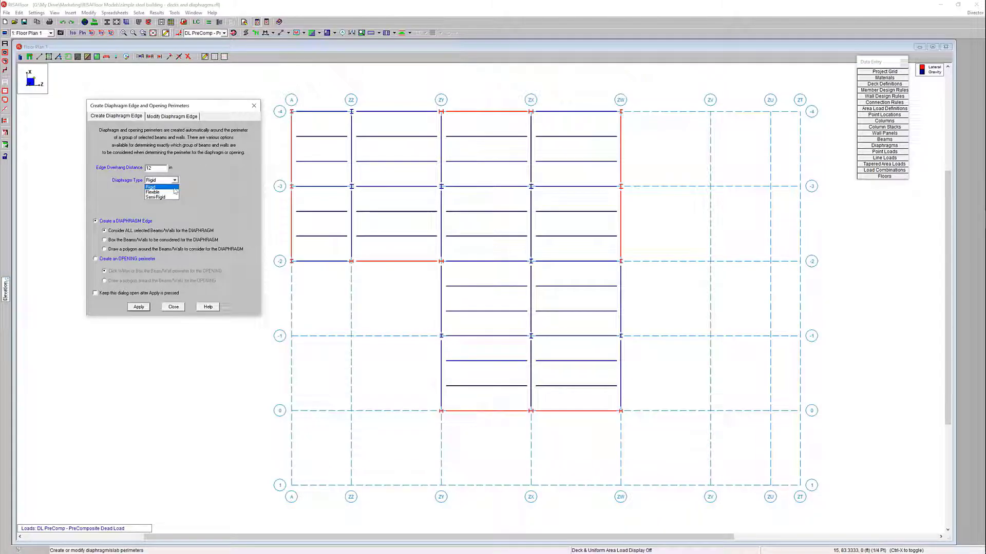
left_click(174, 188)
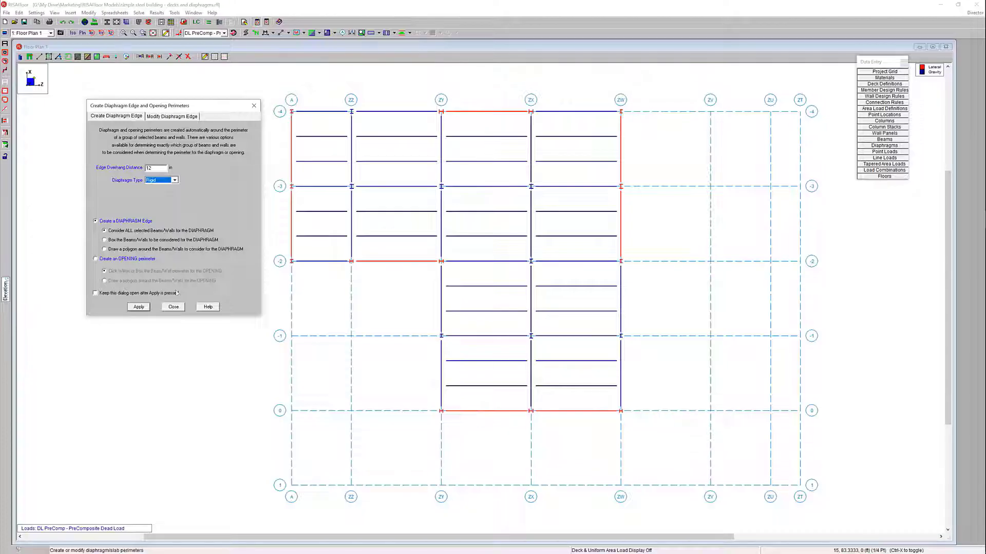
left_click(138, 306)
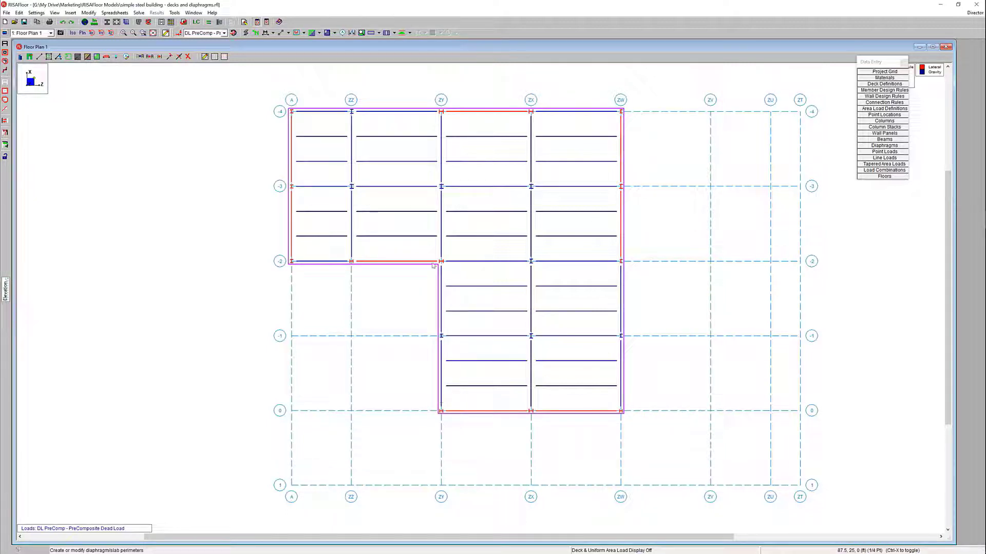
middle_click_drag(469, 214, 437, 221)
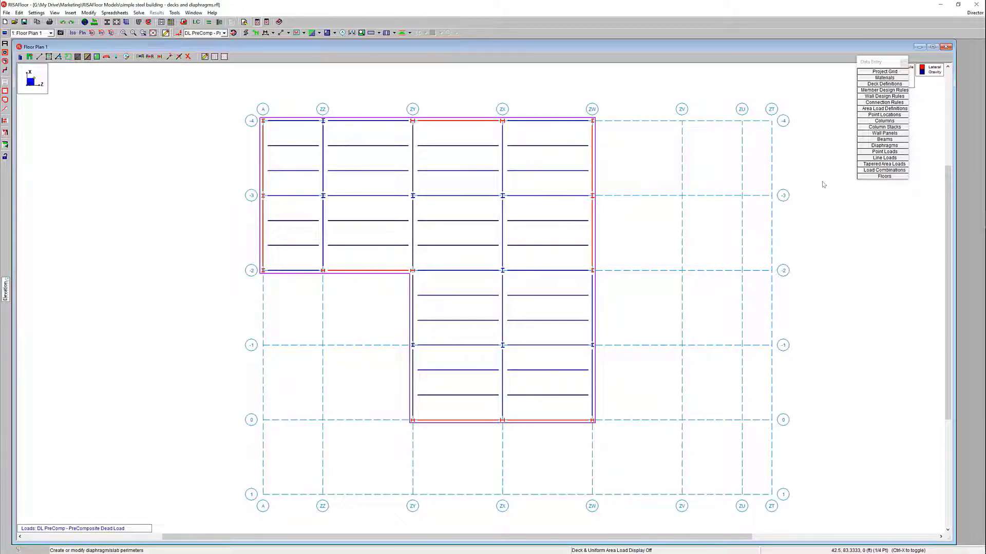
left_click(873, 146)
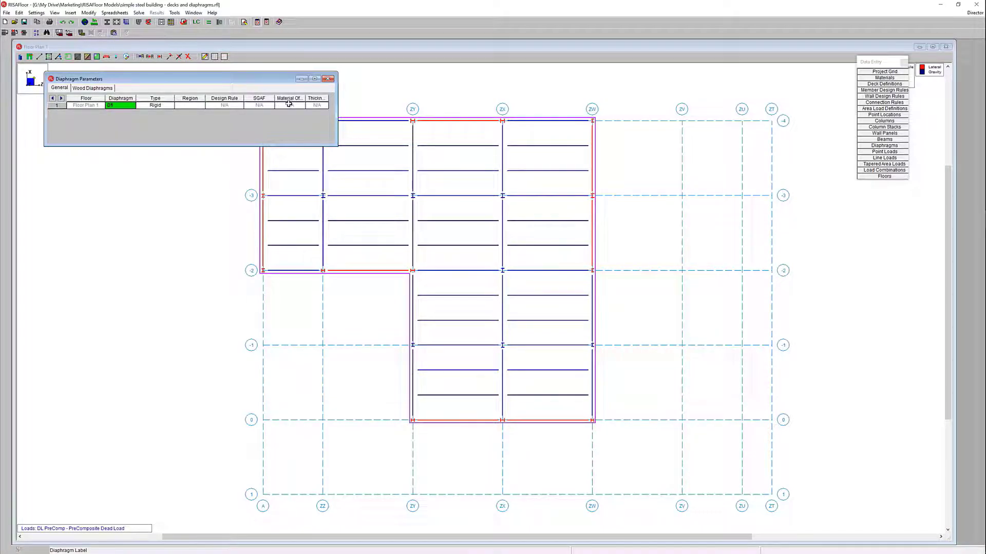
left_click(170, 106)
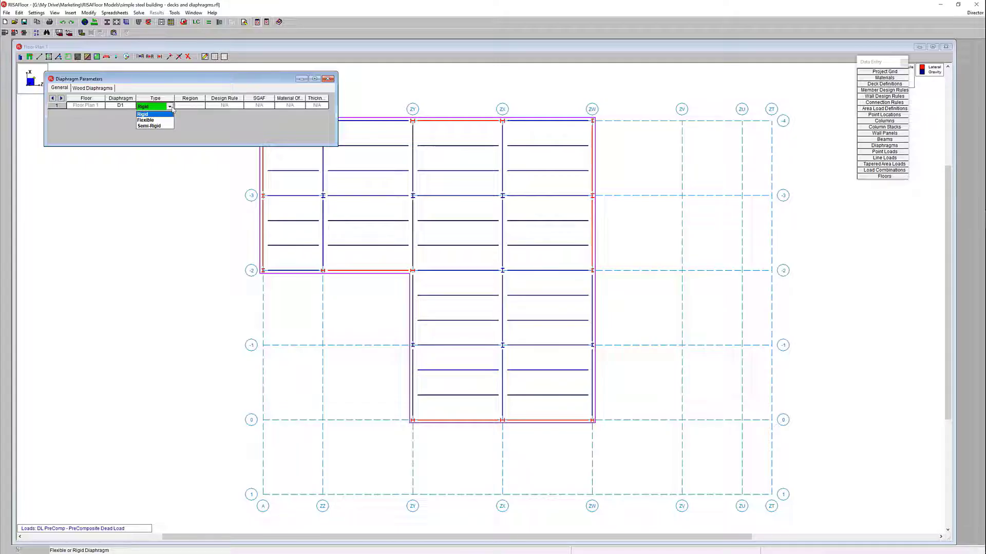
left_click(170, 106)
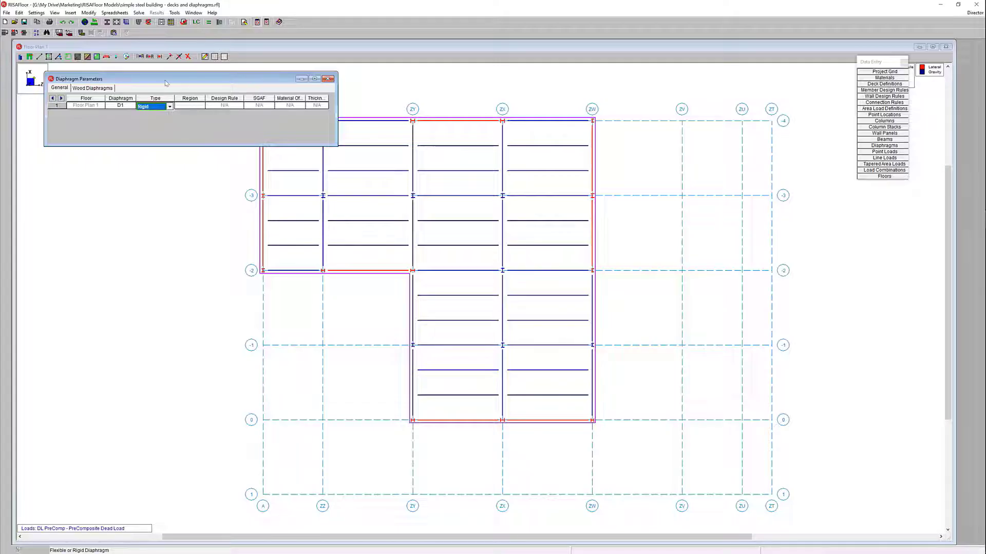
left_click(328, 79)
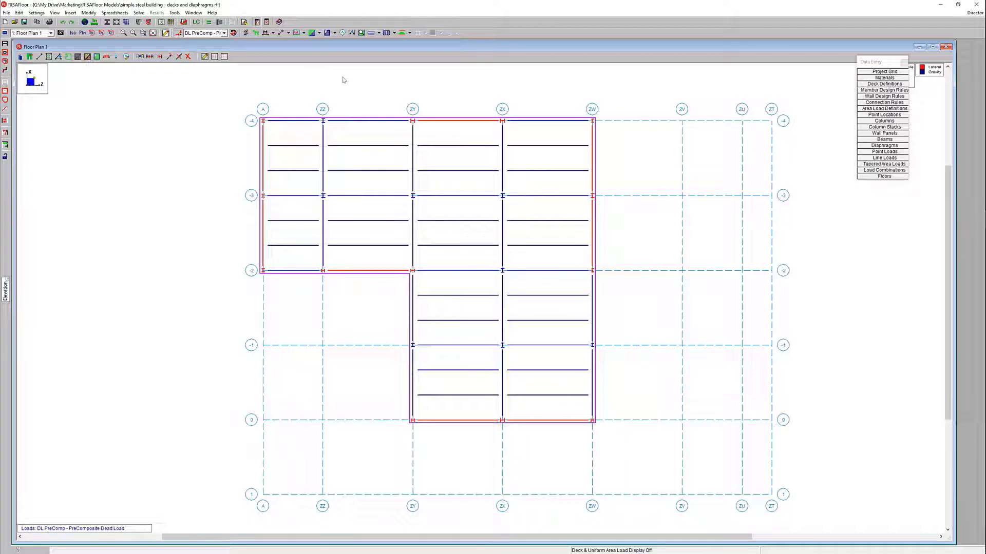
left_click(35, 33)
- Go to Floor Plan 2 and bring up the Create Diaphragm/Slab Perimeter dialog
left_click(32, 46)
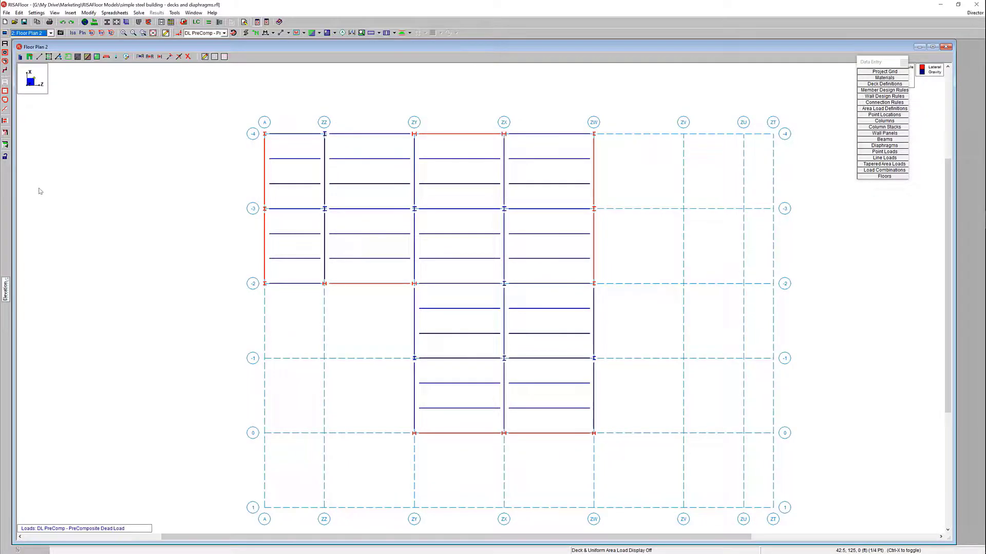
left_click(160, 192)
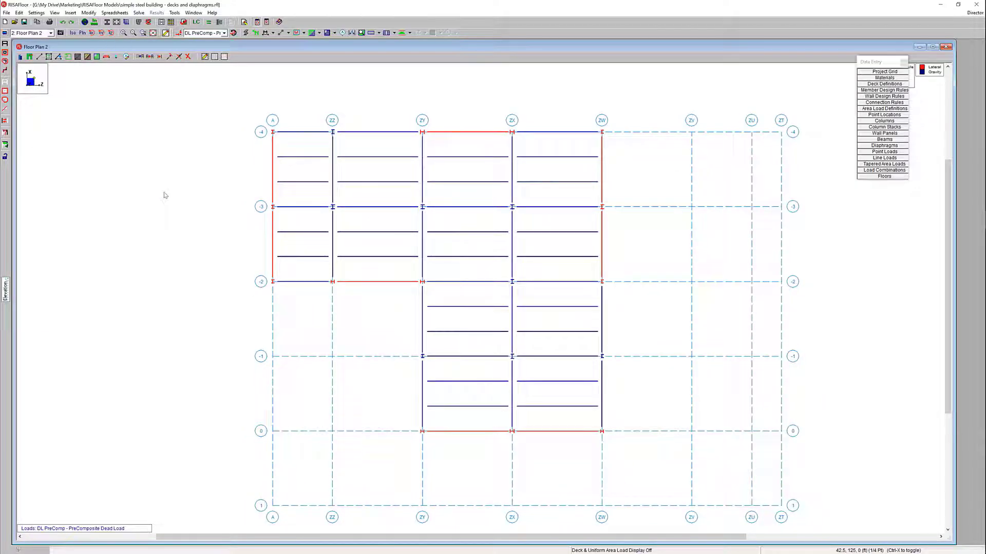
left_click(68, 57)
- Apply a Semi-Rigid diaphragm edge with slab thickness 7 around the Floor Plan 2 framing
left_click_drag(93, 77, 98, 89)
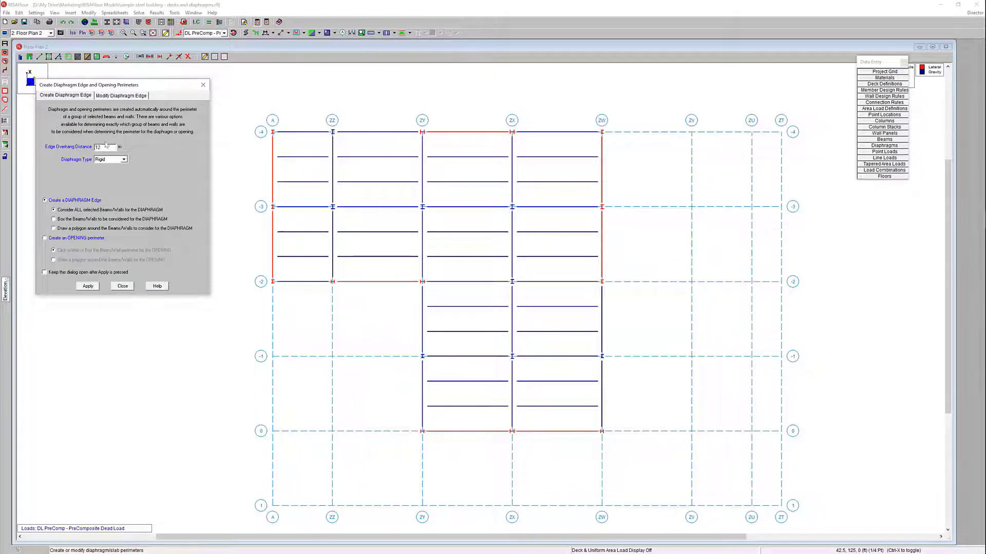
left_click(111, 161)
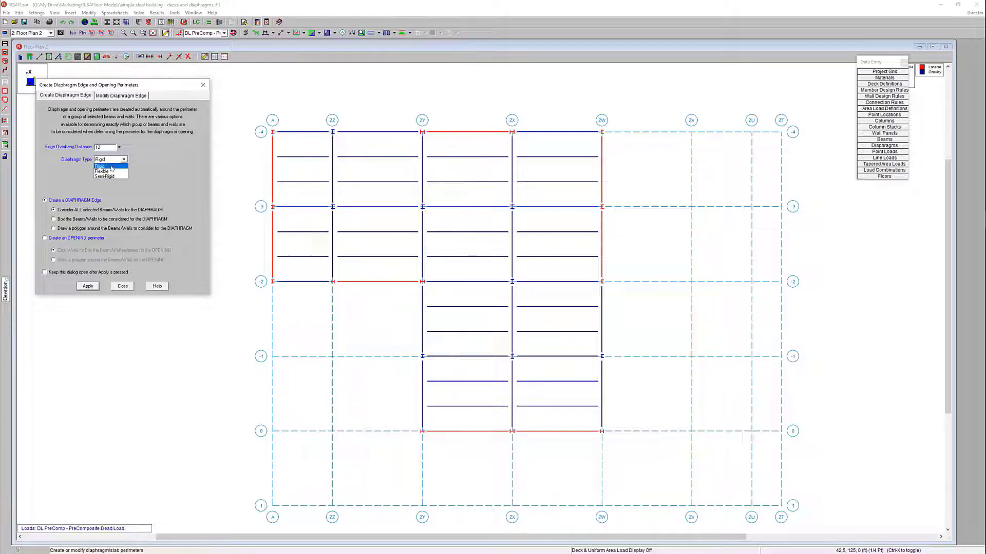
left_click(117, 177)
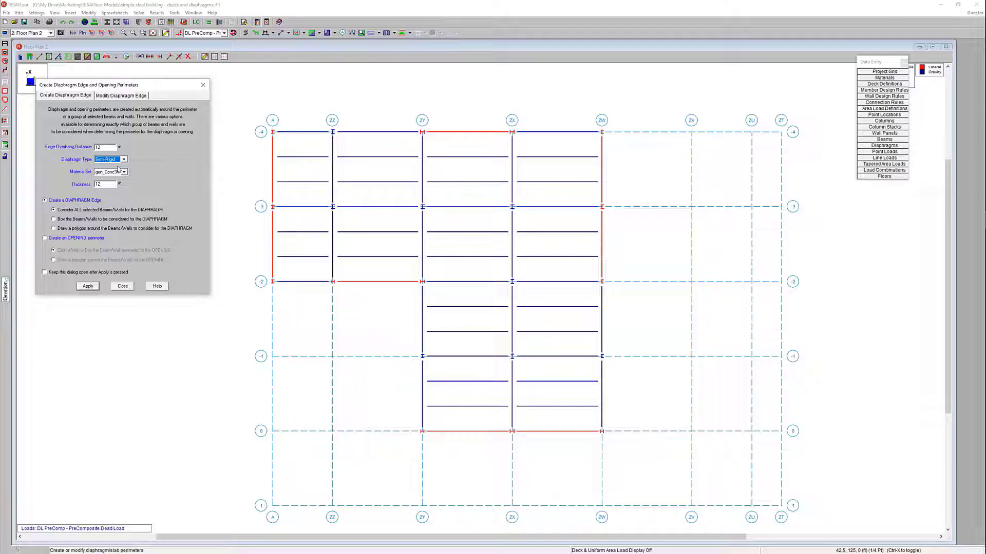
left_click(112, 185)
type("7.5")
left_click(89, 287)
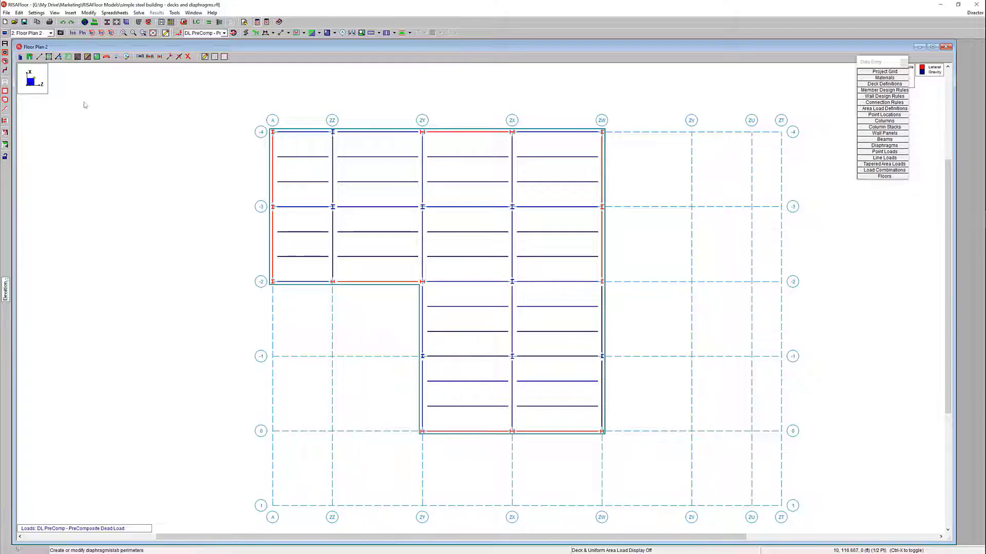
- Show Floor Plan 3 with its framing centered in the view
left_click(50, 33)
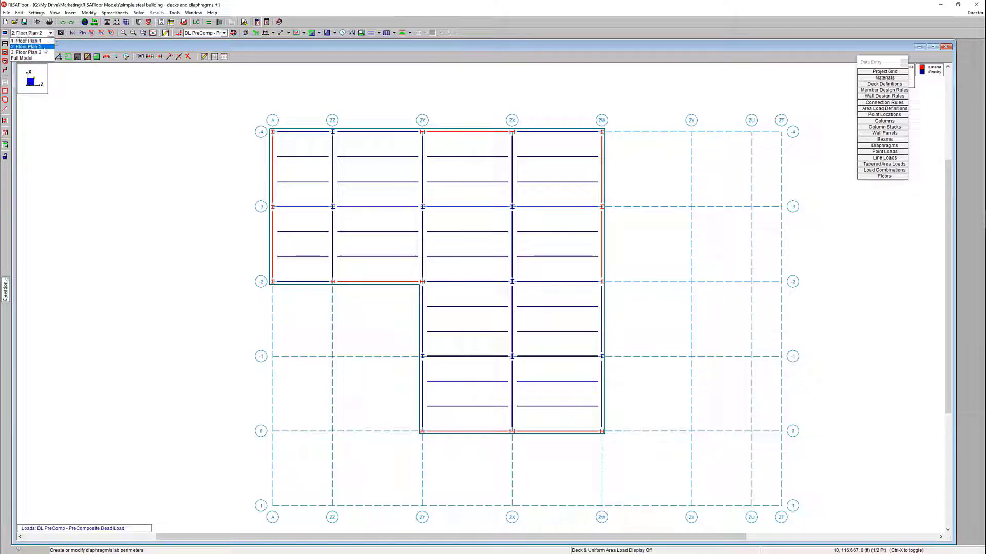
left_click(31, 53)
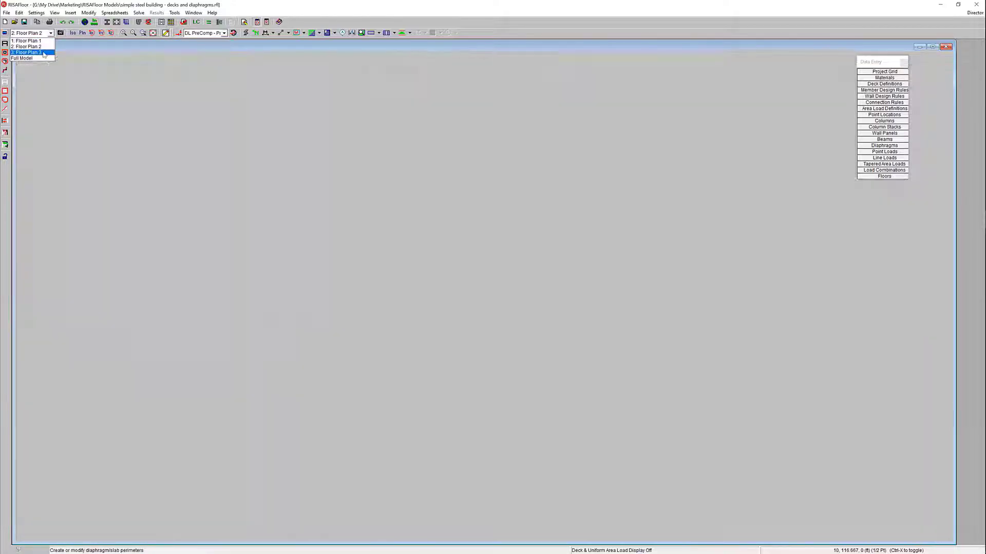
middle_click_drag(430, 233, 436, 266)
scroll(512, 301, "up", 1)
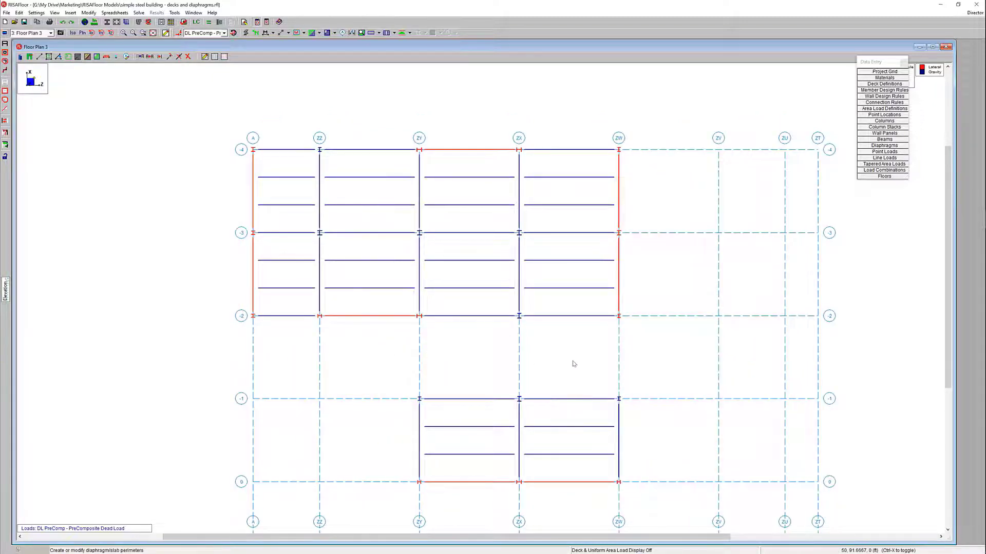
middle_click_drag(611, 349, 615, 329)
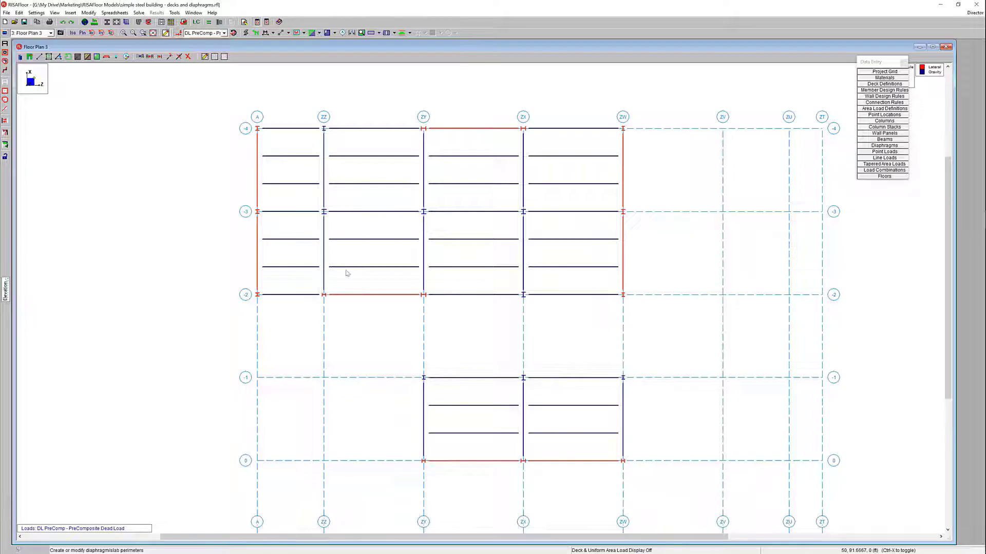
middle_click_drag(385, 334, 427, 325)
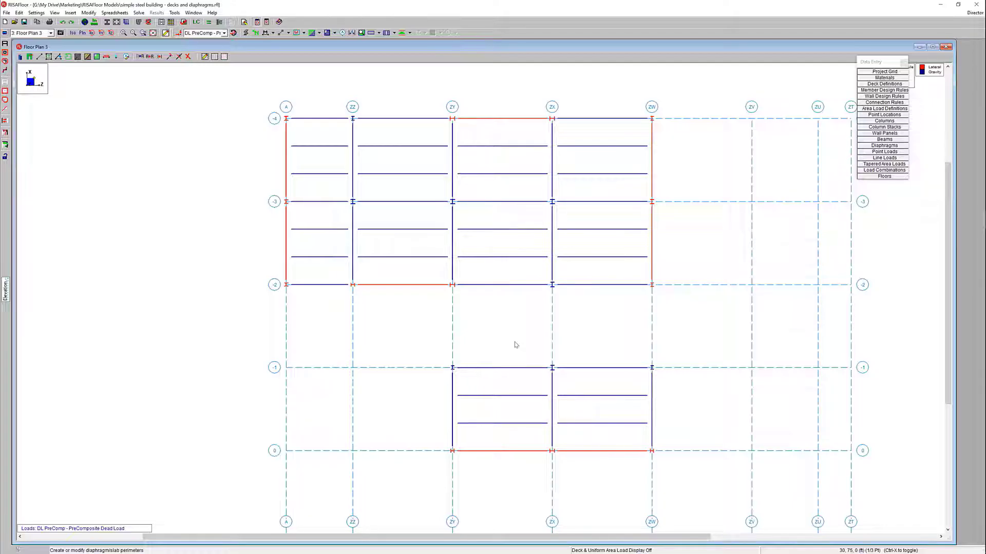
left_click(71, 61)
- Add a Flexible diaphragm by boxing the upper framing (grids A–ZW, -4 to -2), keeping the dialog open
left_click_drag(71, 60, 108, 102)
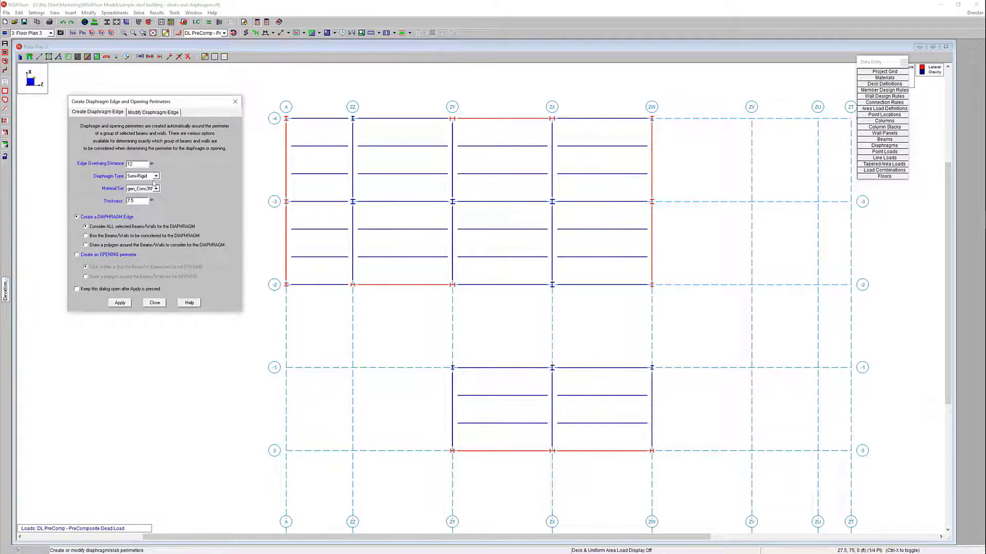
left_click(150, 177)
left_click(148, 190)
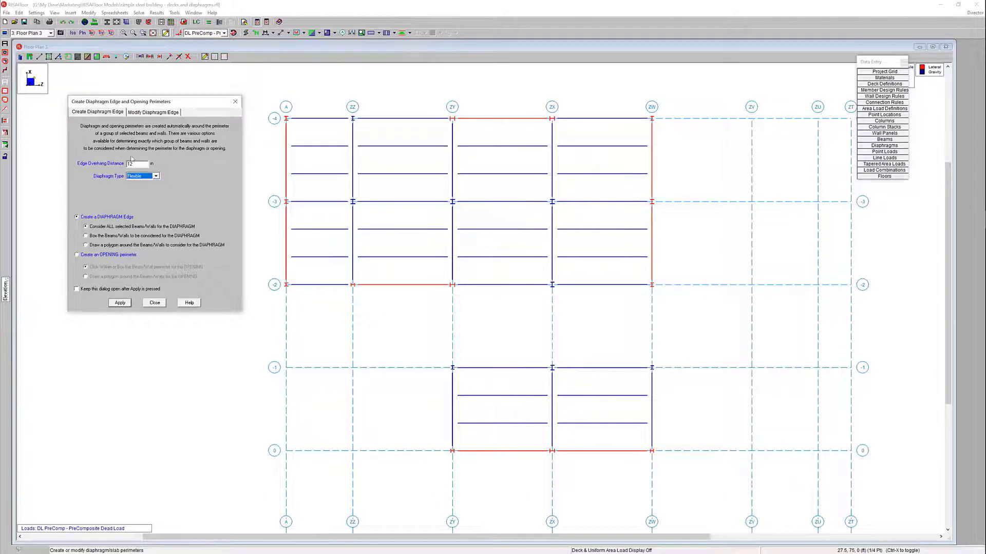
left_click_drag(174, 102, 158, 99)
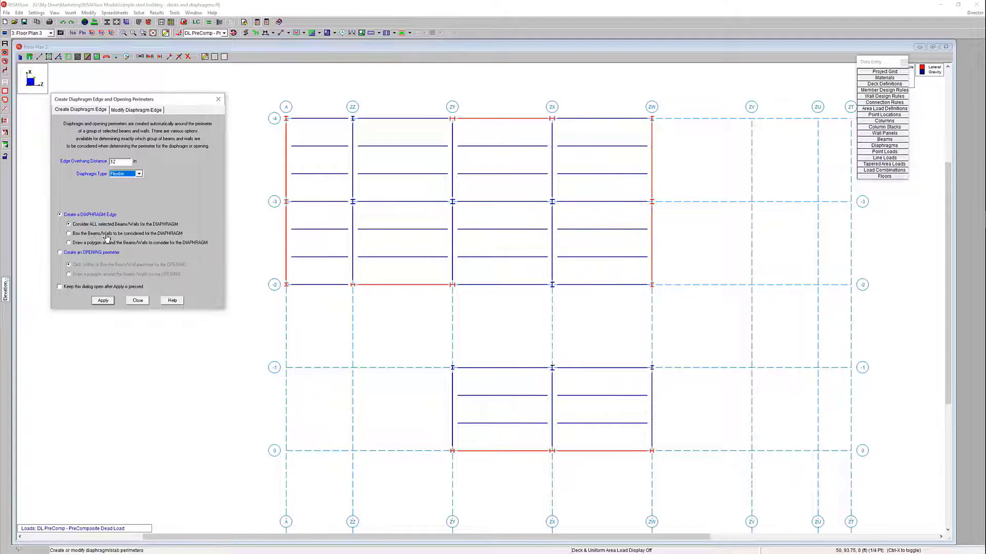
left_click(154, 234)
left_click(70, 289)
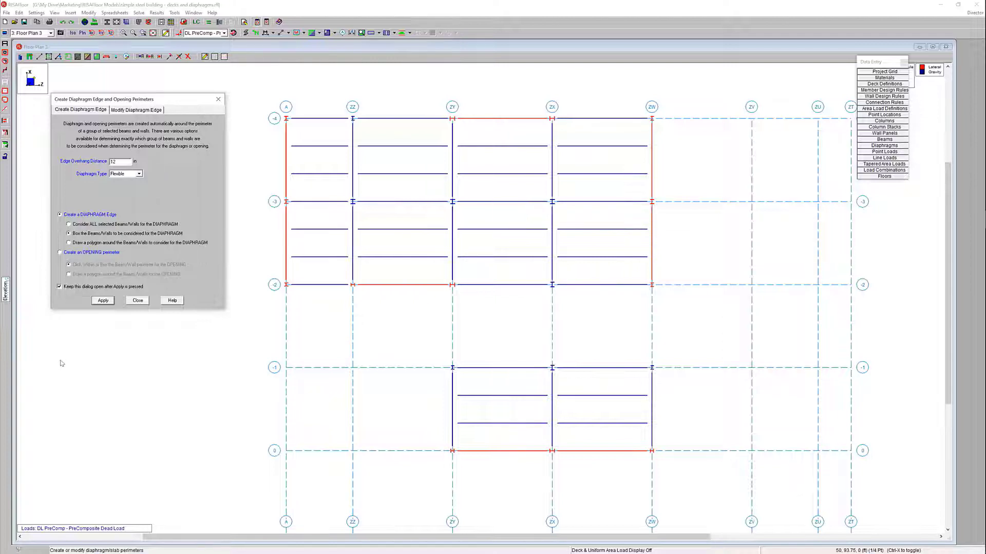
left_click(103, 302)
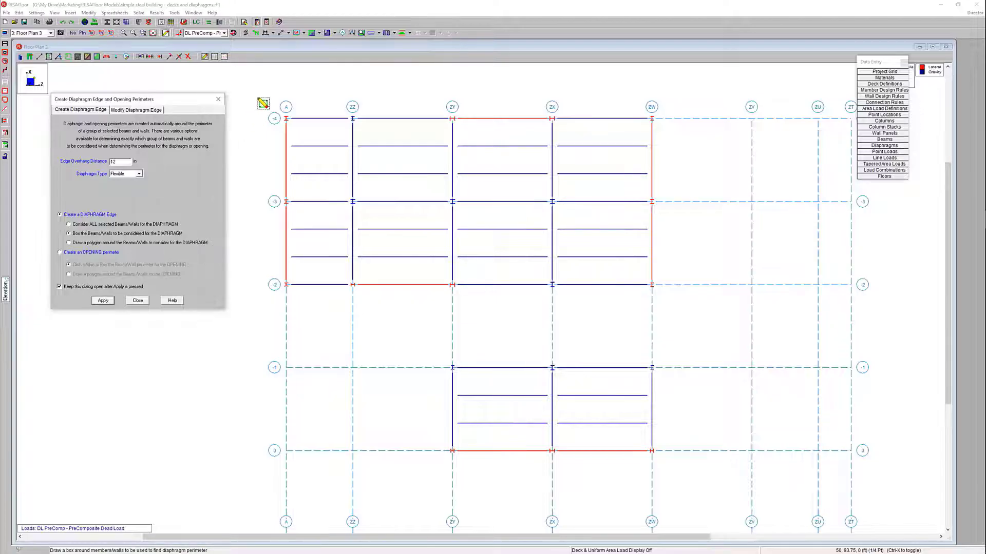
left_click_drag(457, 233, 707, 312)
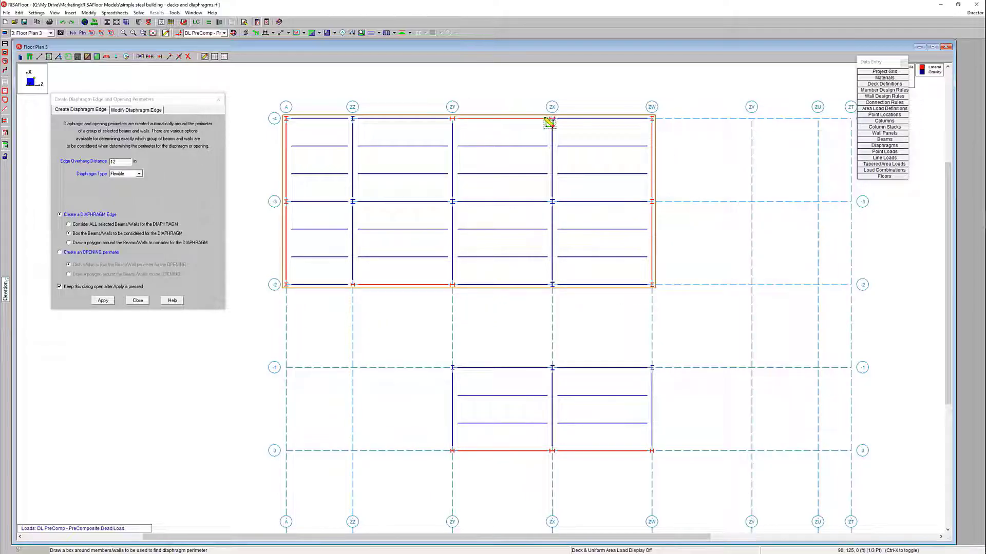
- Box the lower framing (grids ZY–ZW, -1 to 0) as a Rigid diaphragm, then close the dialog
left_click(134, 176)
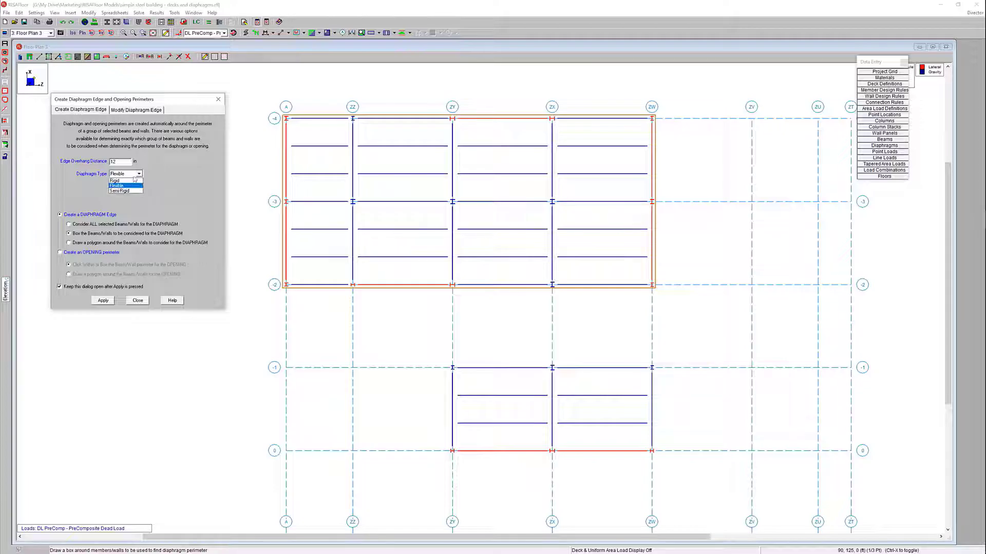
left_click(133, 180)
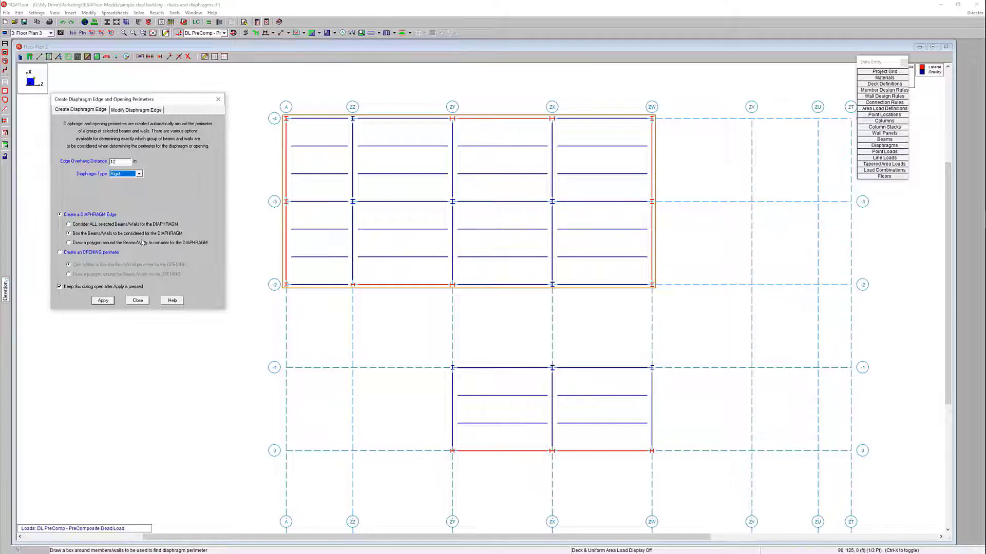
left_click(103, 300)
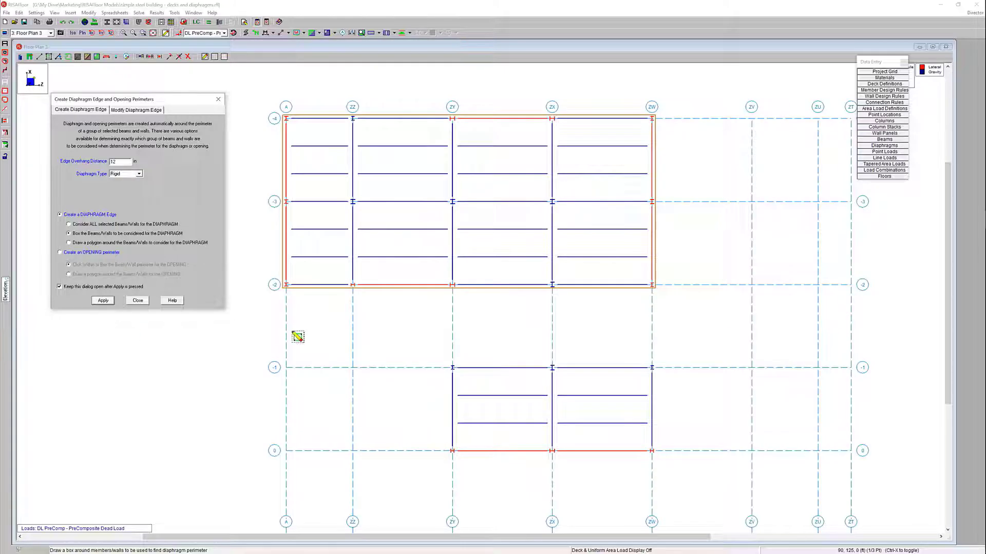
left_click_drag(445, 358, 560, 459)
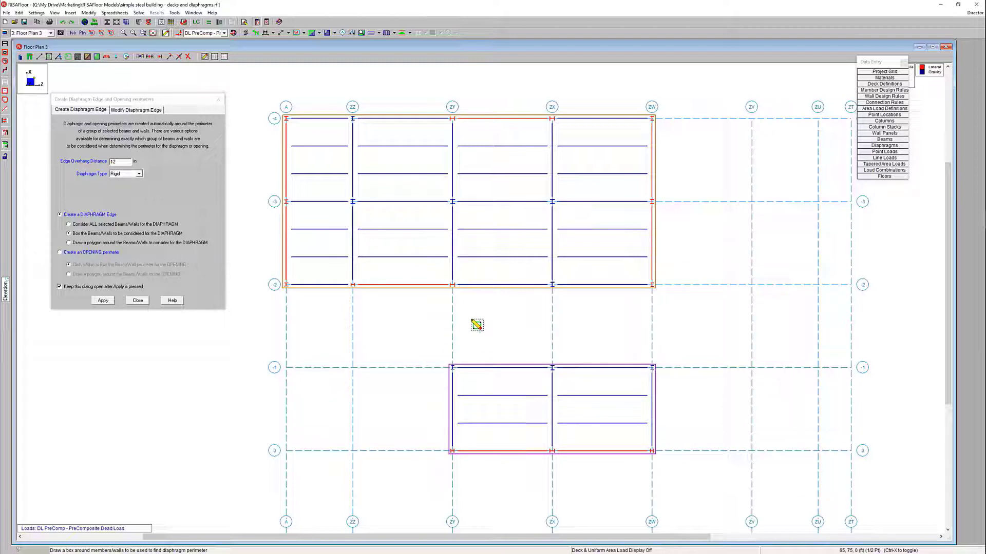
left_click(137, 300)
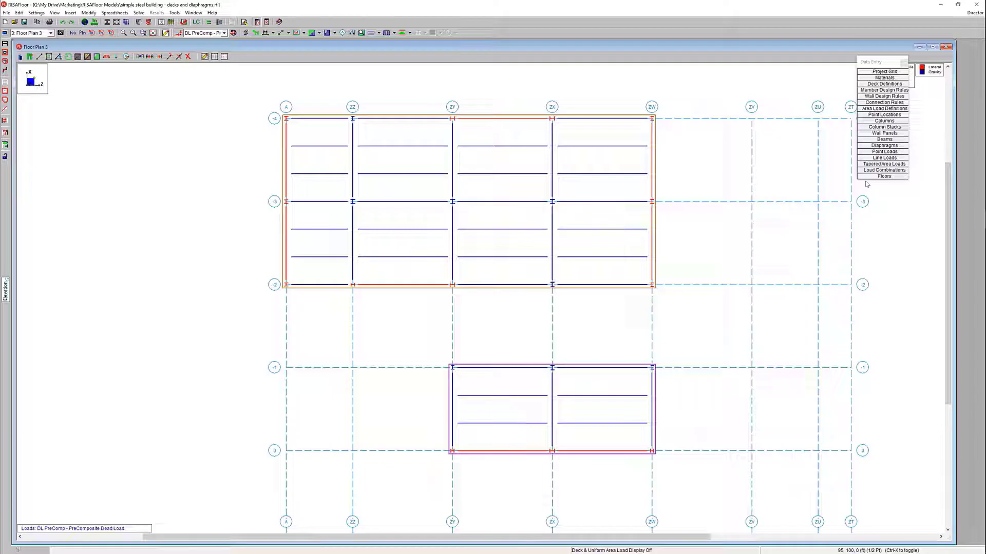
left_click(892, 148)
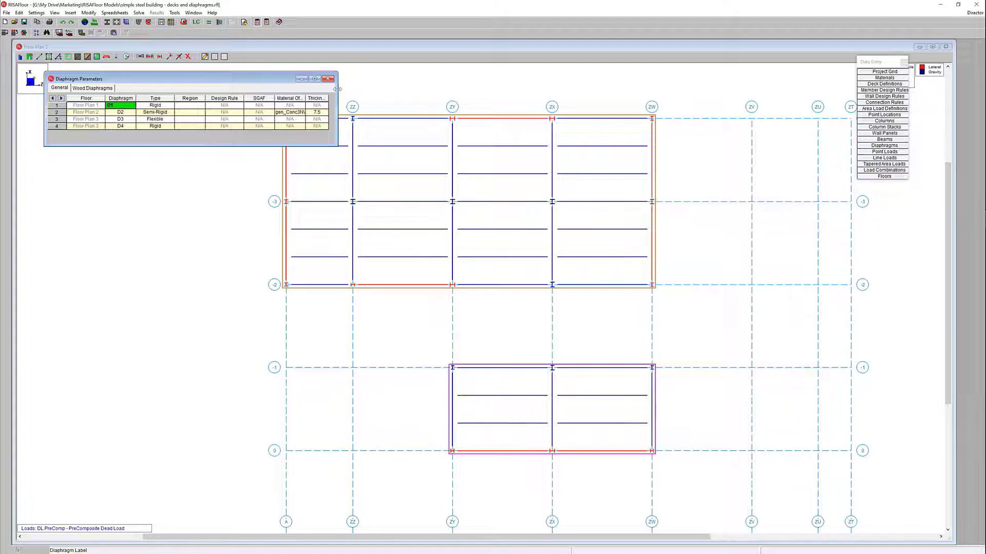
left_click(210, 313)
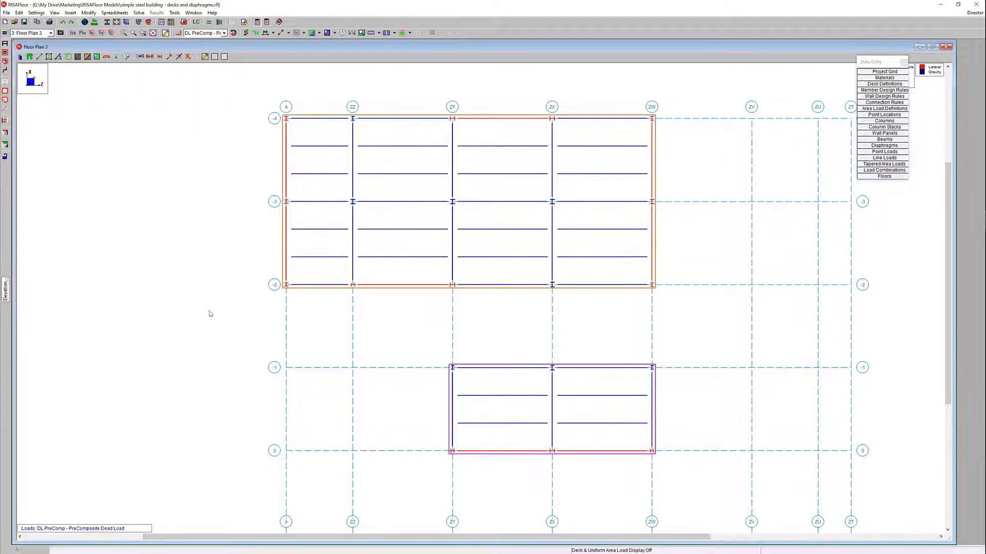
- Solve the model, then send it to RISA-3D via Director, saving when prompted
left_click(209, 22)
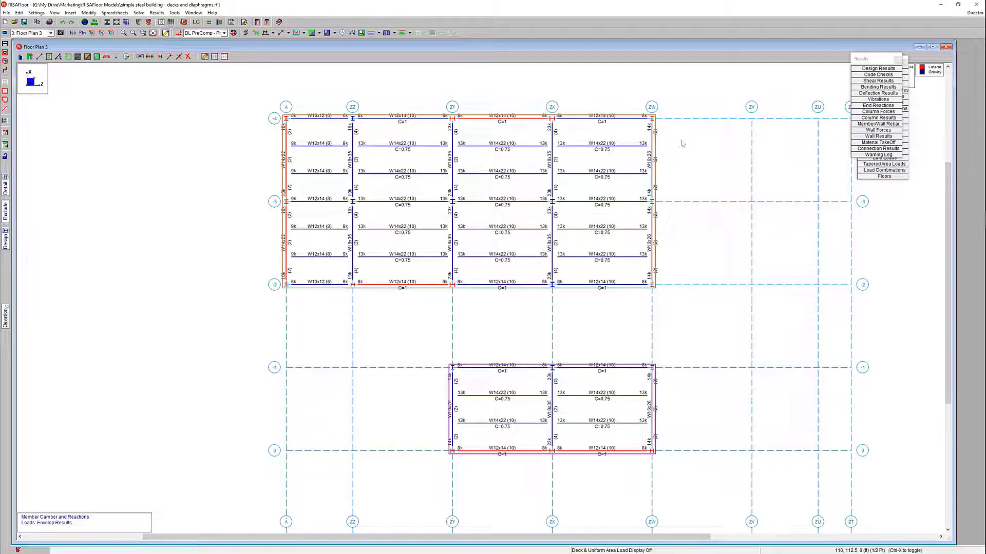
left_click(965, 15)
left_click(949, 22)
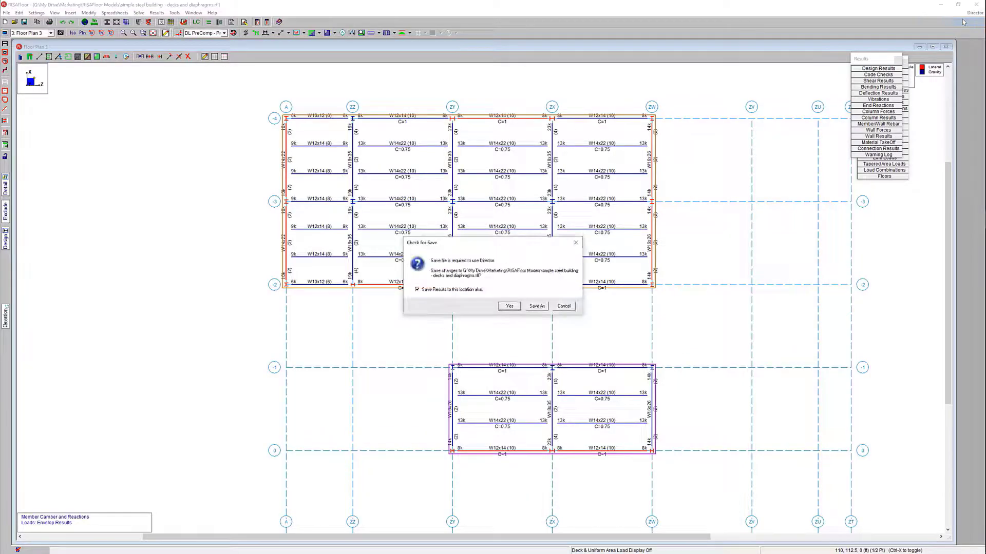
left_click(509, 306)
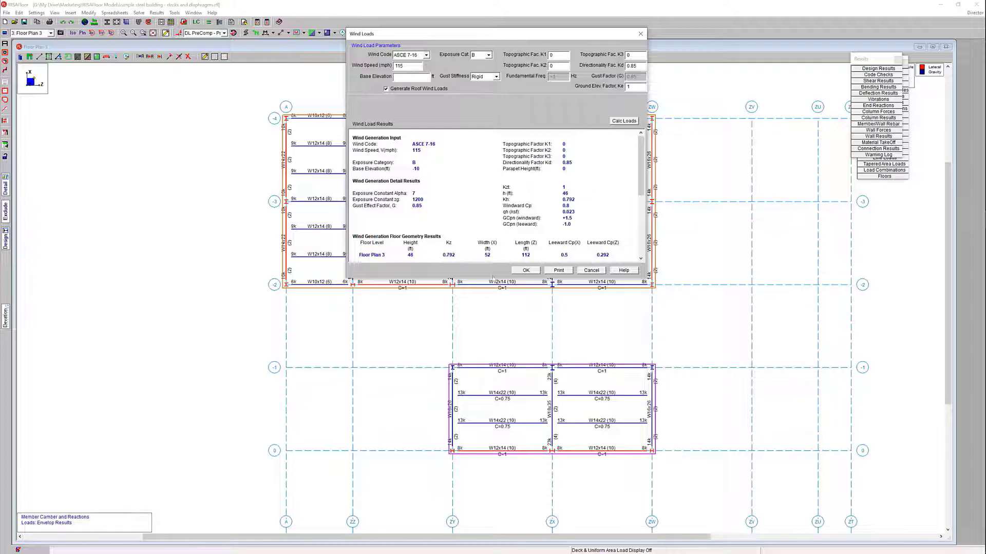
- Move the Wind Loads dialog aside and scroll to the per-floor forces, e.g. Floor Plan 2 Force X 46.05 k
left_click_drag(603, 33, 559, 71)
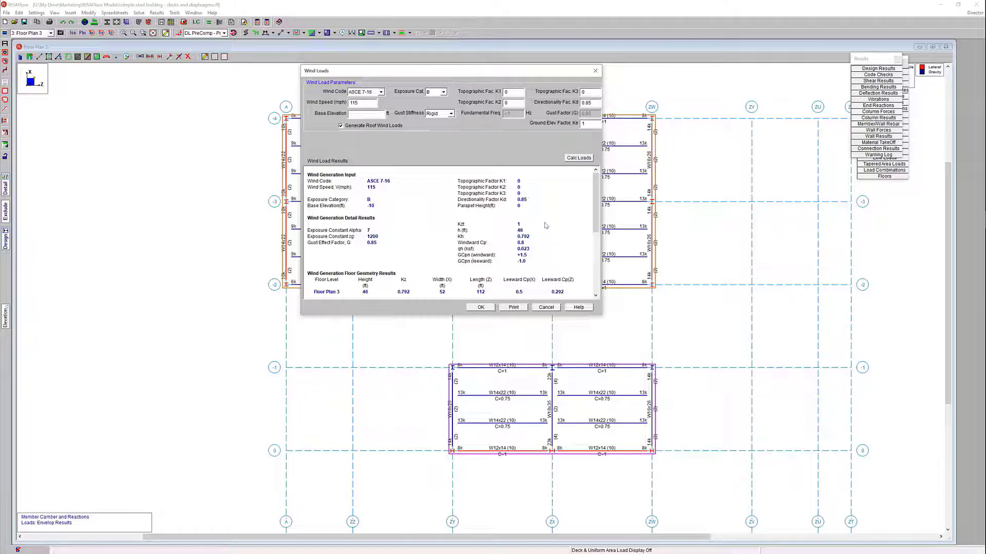
left_click_drag(596, 188, 593, 233)
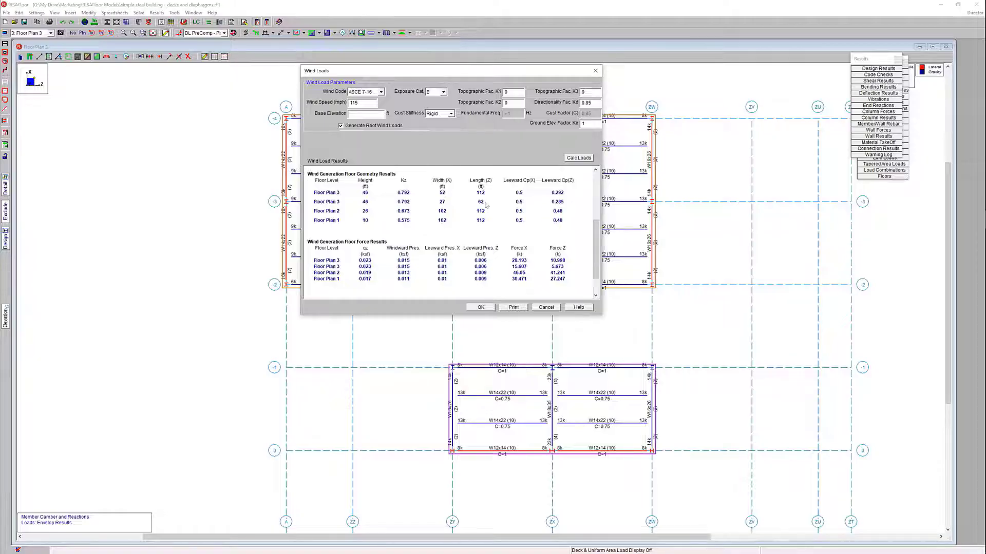
- Accept the generated wind loads and the seismic load results so the lateral model opens in RISA-3D
left_click(481, 307)
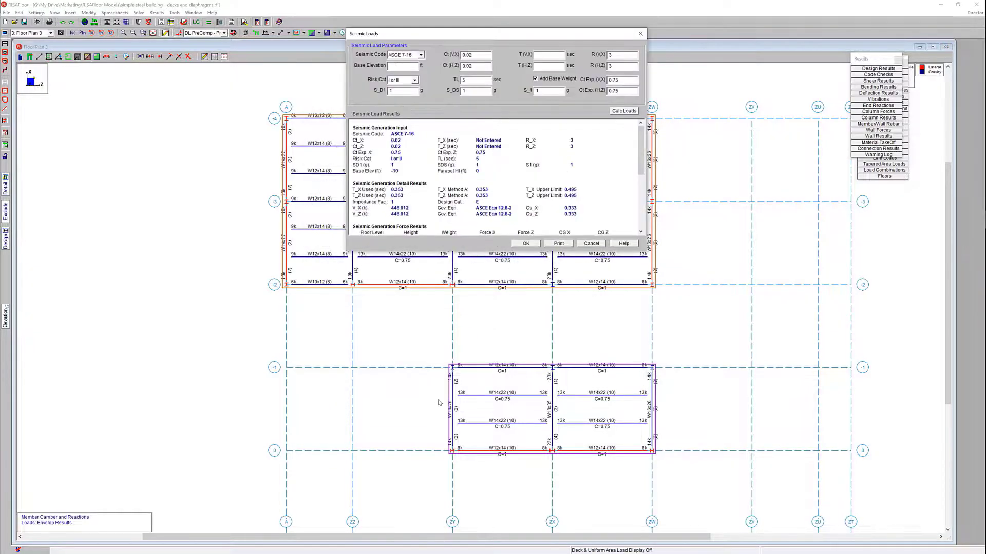
left_click_drag(640, 145, 634, 181)
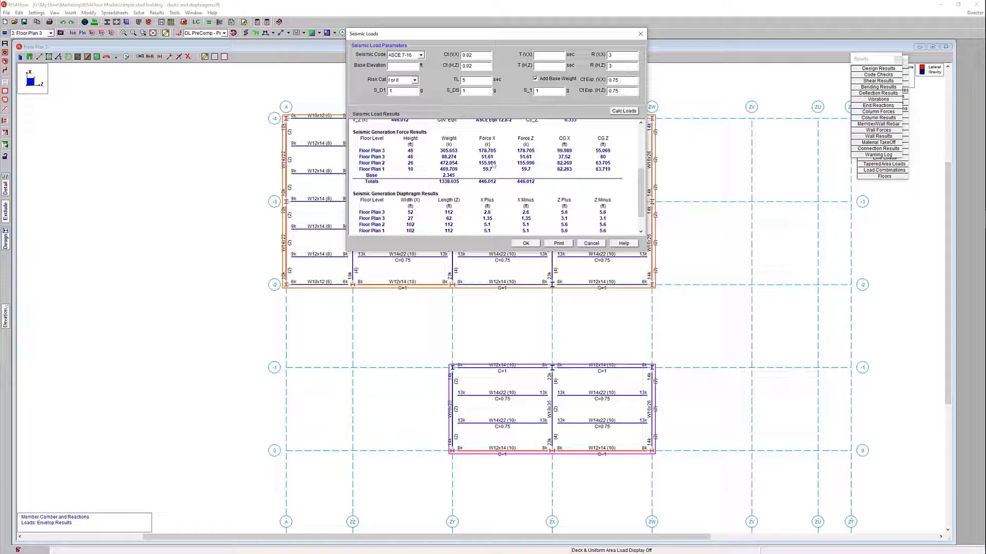
left_click_drag(640, 179, 640, 192)
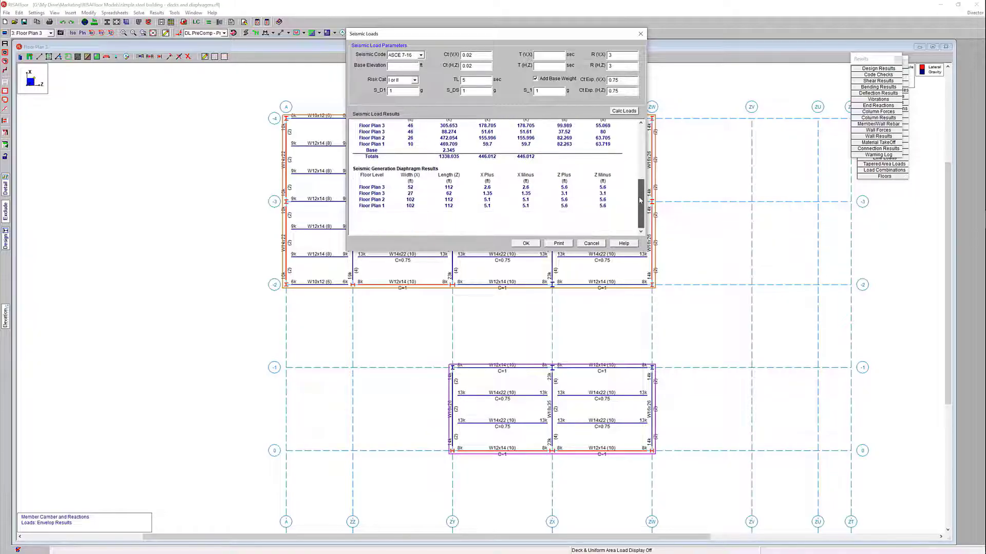
left_click(527, 243)
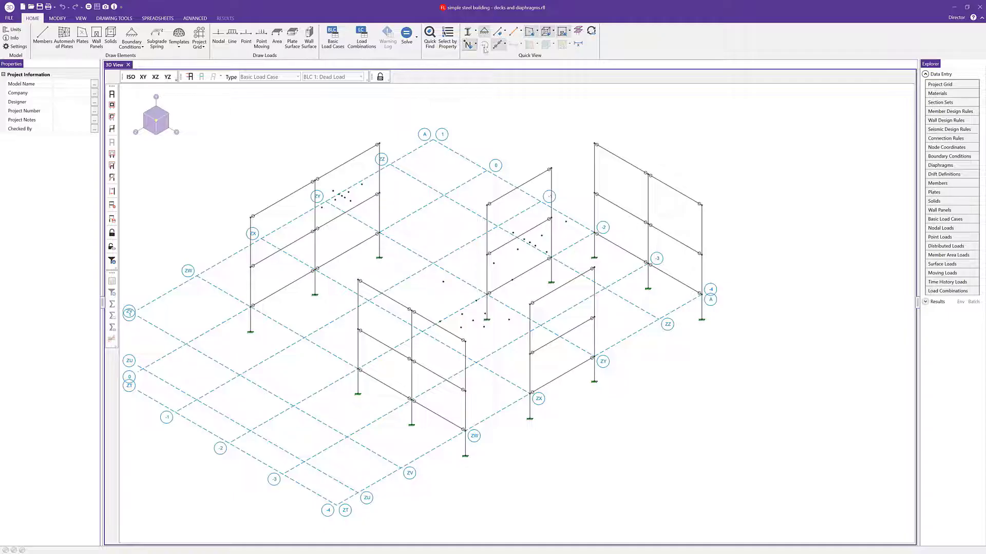
- Show the floor diaphragms on the 3D model and orbit to view it from the opposite side and back
left_click(578, 31)
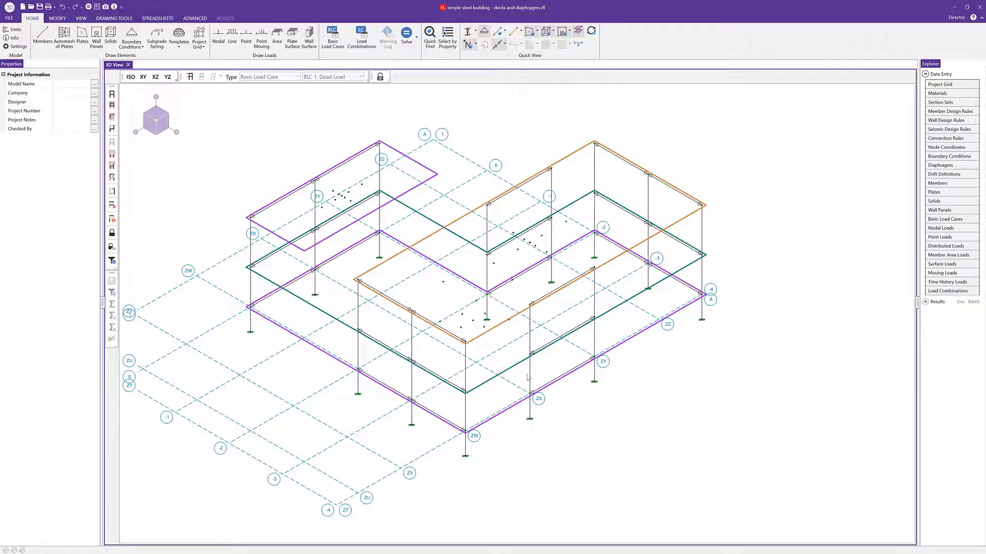
middle_click_drag(510, 285, 470, 283)
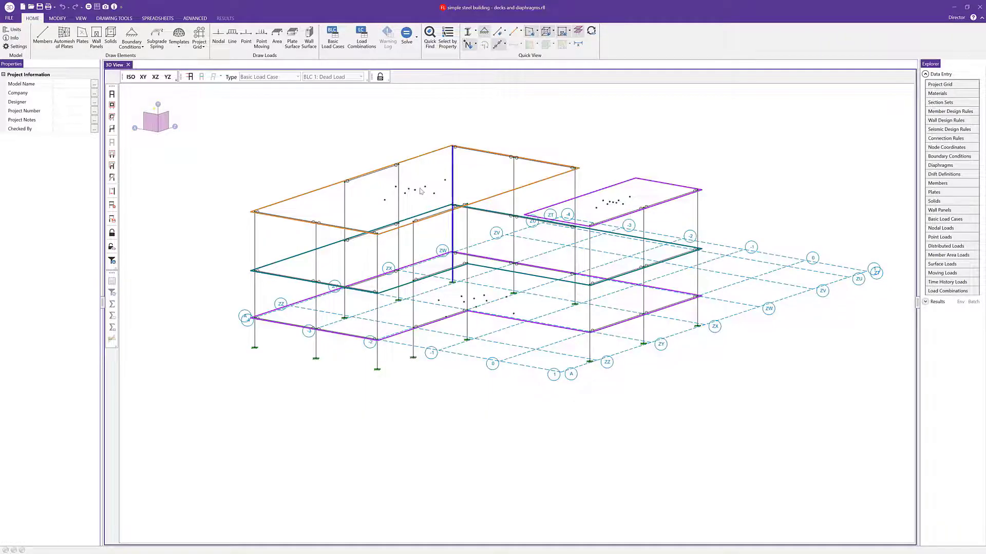
middle_click_drag(494, 250, 493, 251)
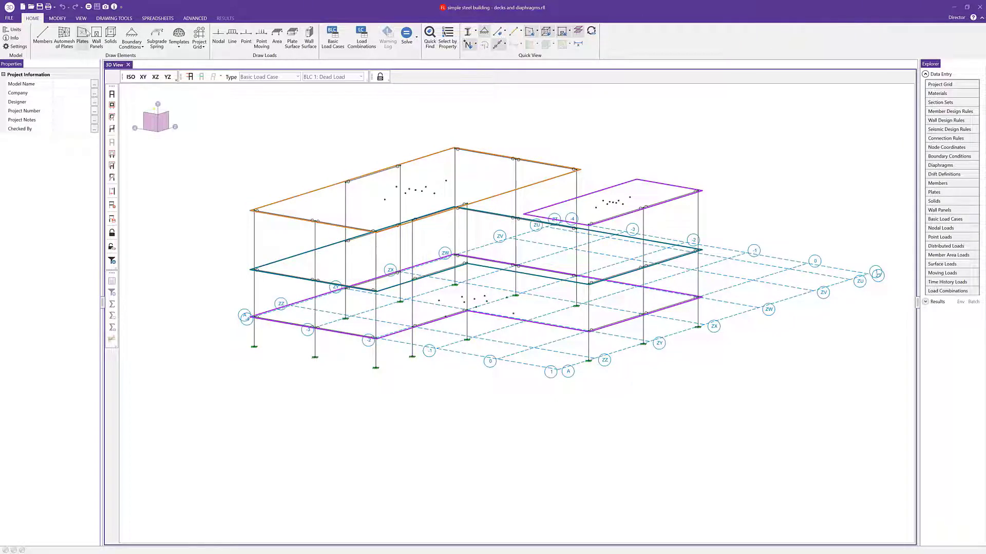
left_click(83, 19)
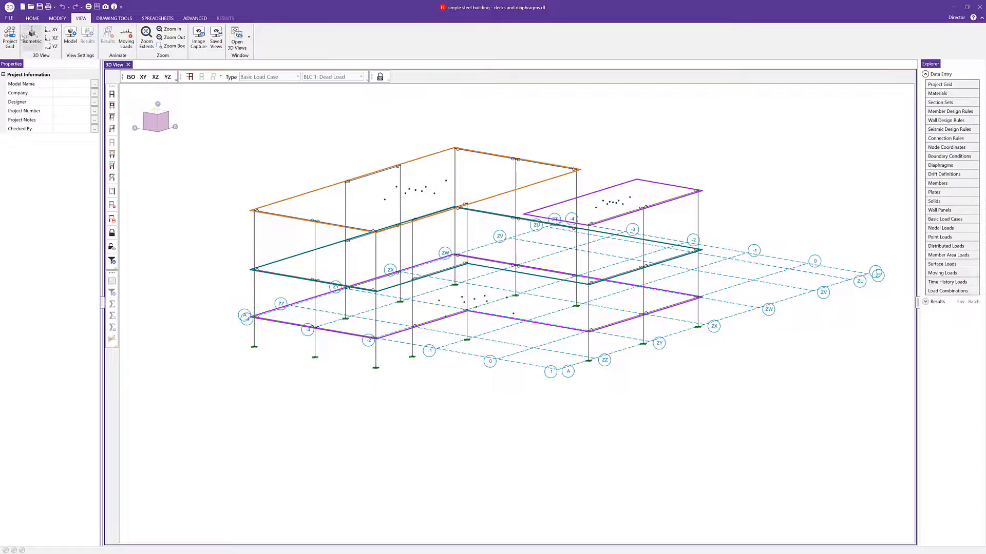
- Hide the project grid and display the BLC 8: Wind Load X point loads on the diaphragms
left_click(10, 37)
key("Right")
key("Right")
left_click(189, 76)
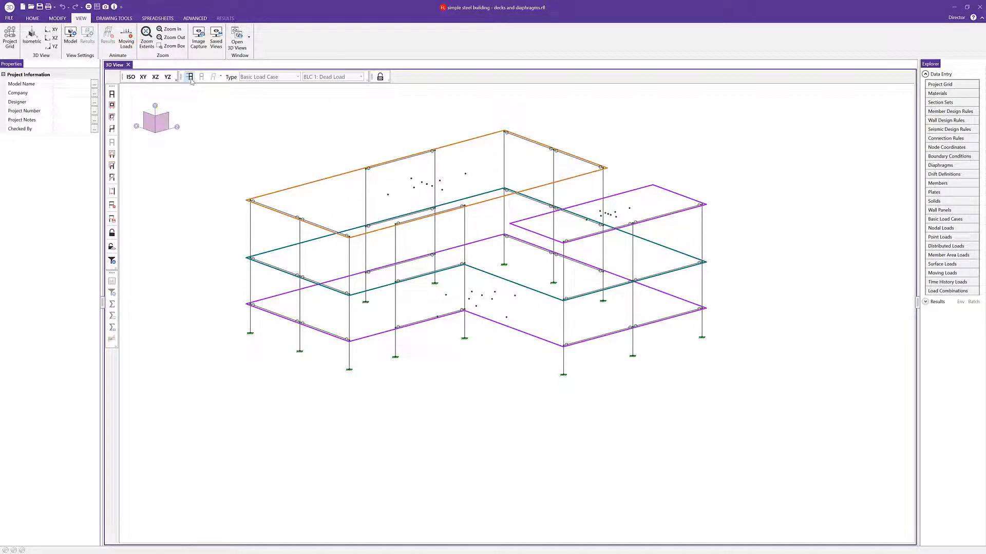
left_click(350, 78)
scroll(321, 128, "down", 2)
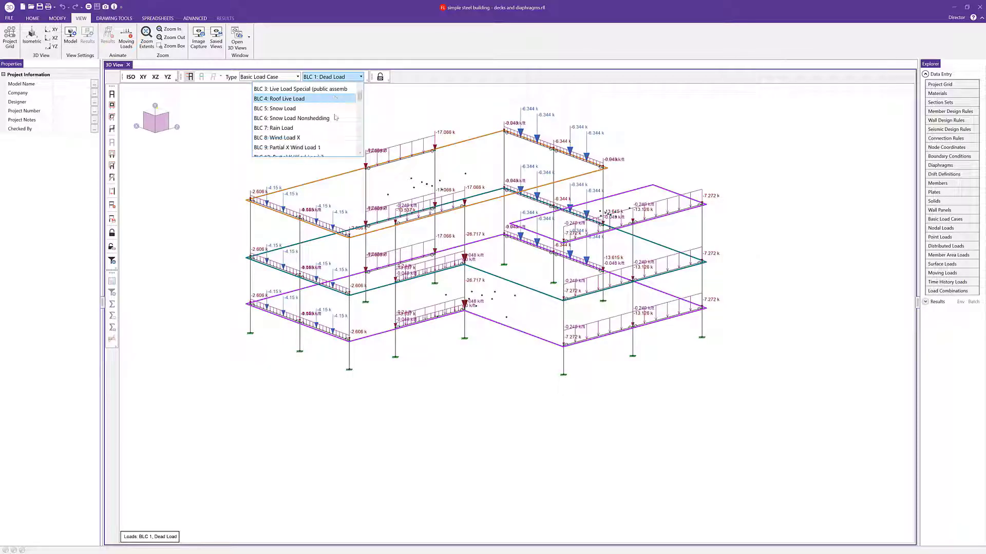
left_click(321, 137)
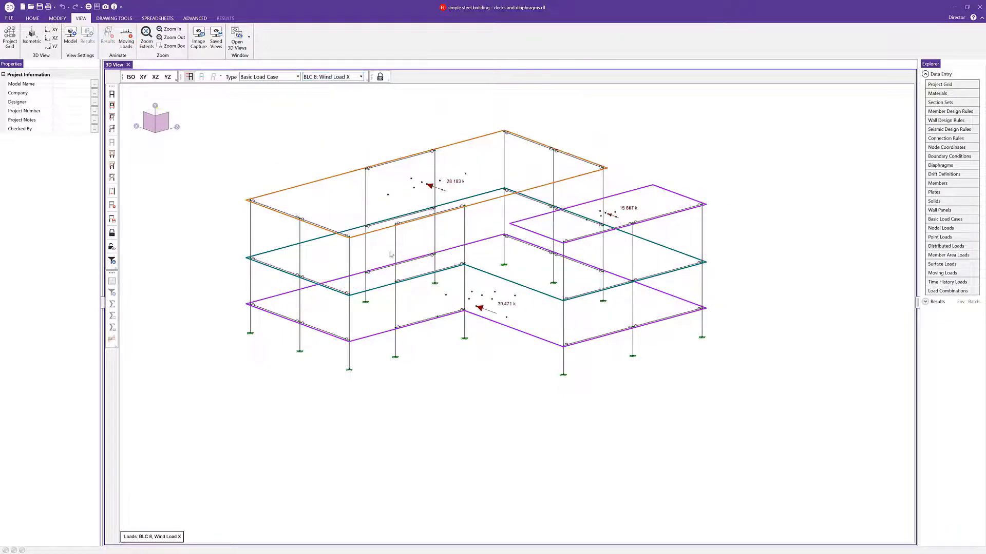
key("Left")
key("Left")
key("Left")
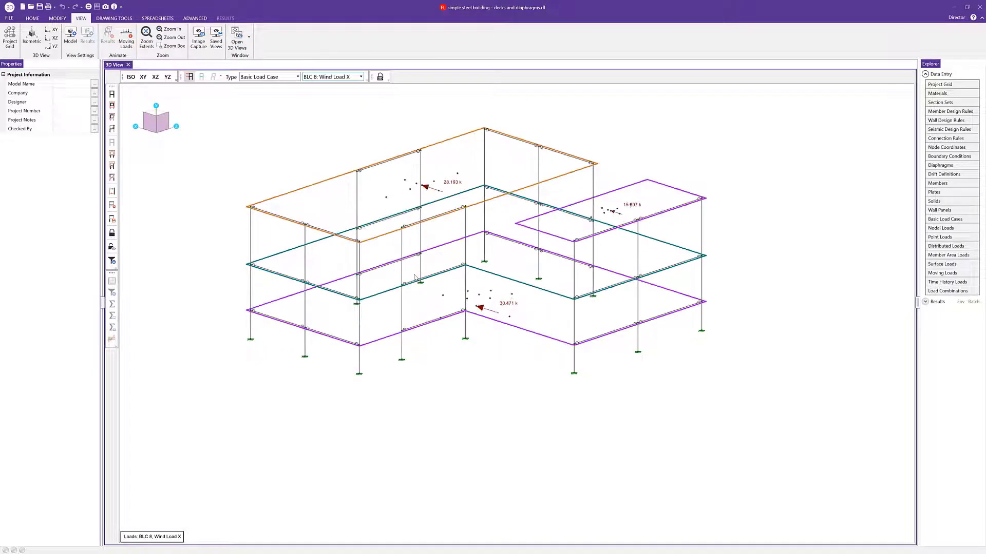
key("Left")
key("Left")
key("Left")
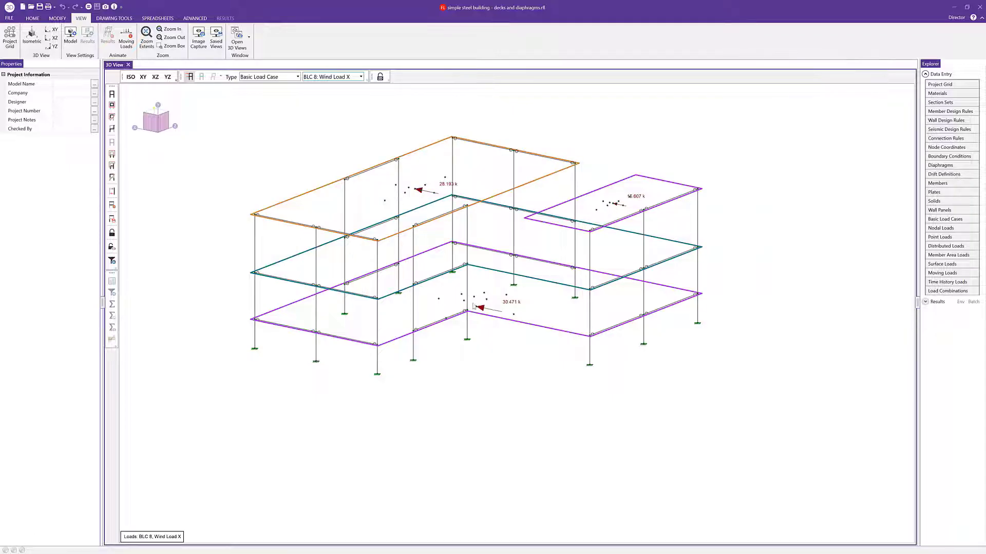
left_click(348, 81)
- Display BLC 28: Semi-Rigid Wind Load +X, showing the 0.174 and 0.237 k/ft diaphragm edge loads
scroll(338, 122, "down", 3)
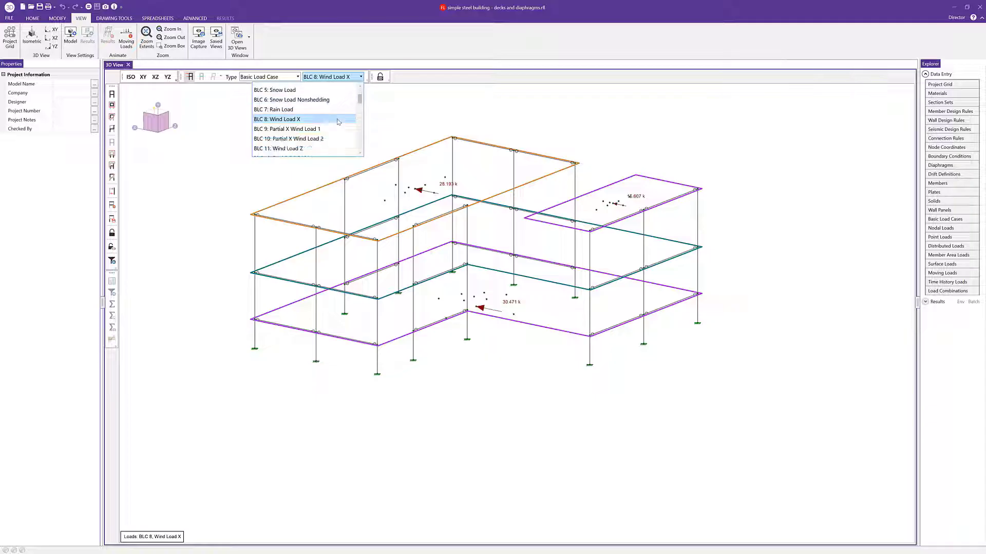
scroll(339, 122, "down", 3)
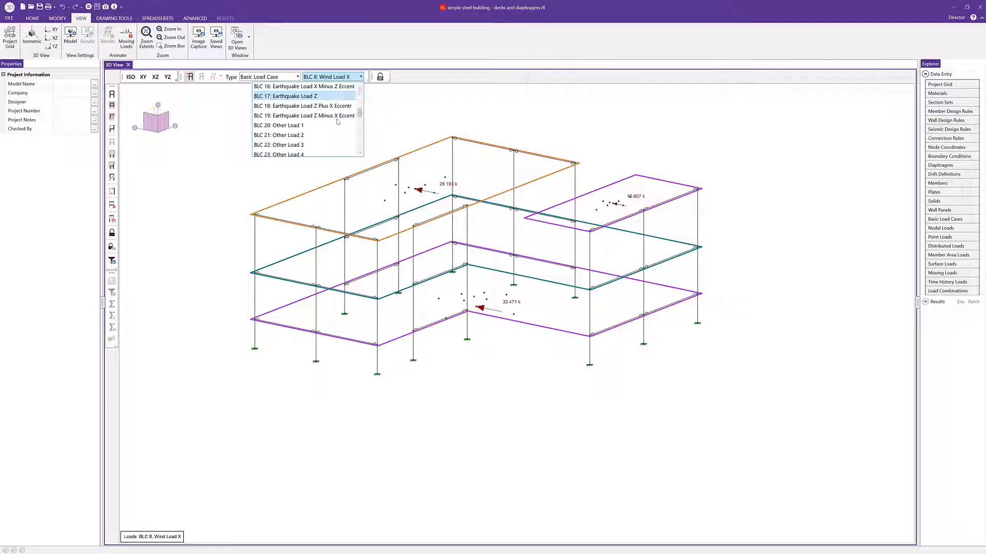
scroll(339, 122, "down", 1)
scroll(337, 121, "down", 1)
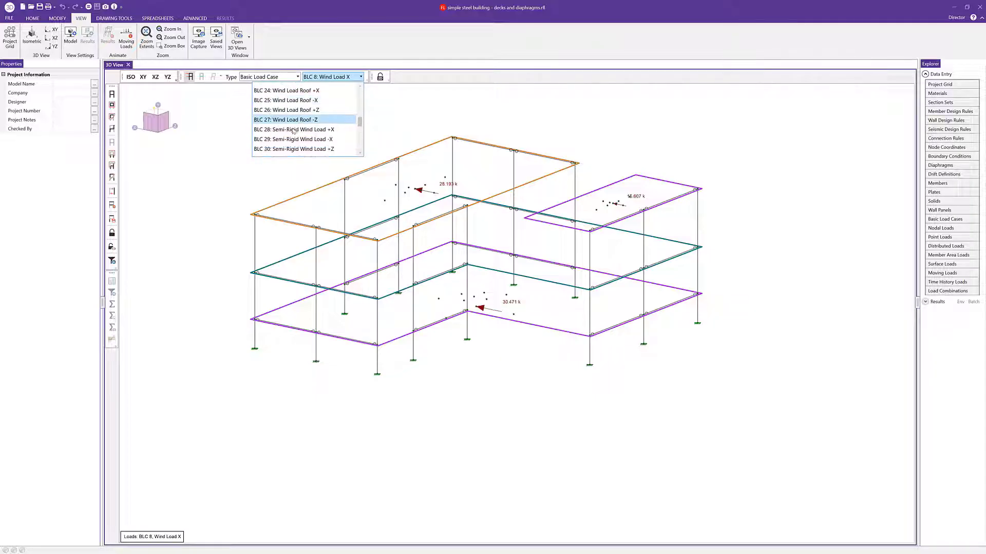
left_click(320, 132)
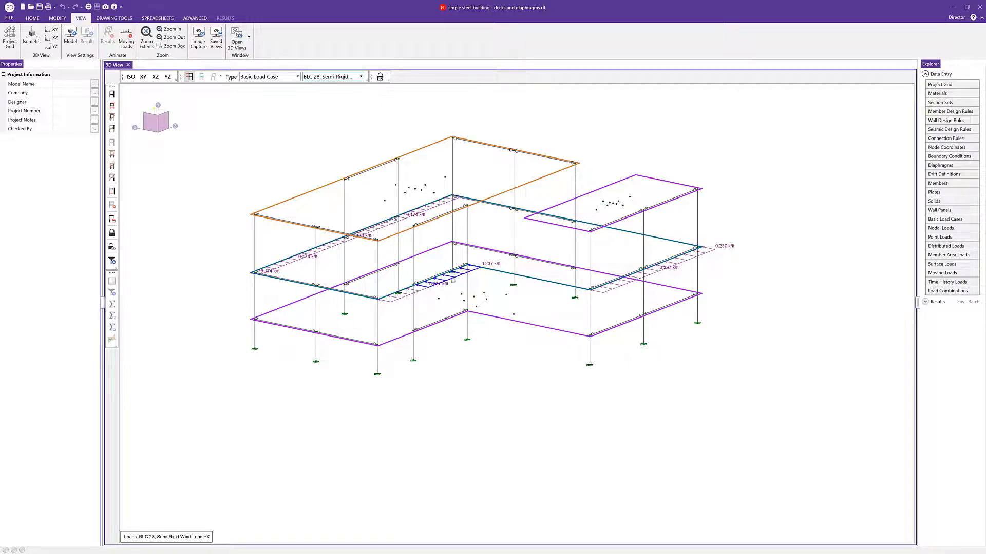
middle_click_drag(483, 285, 483, 285, "shift")
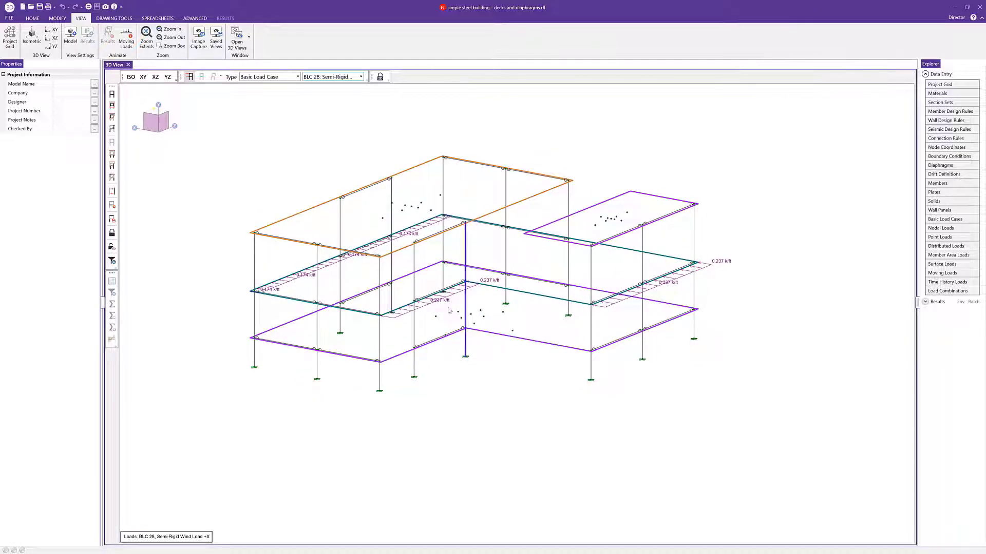
left_click(322, 79)
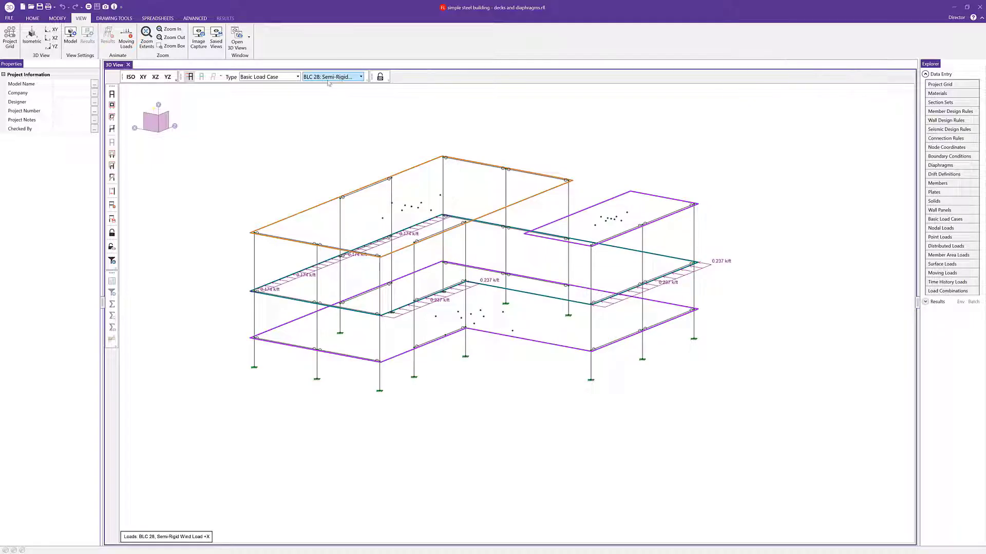